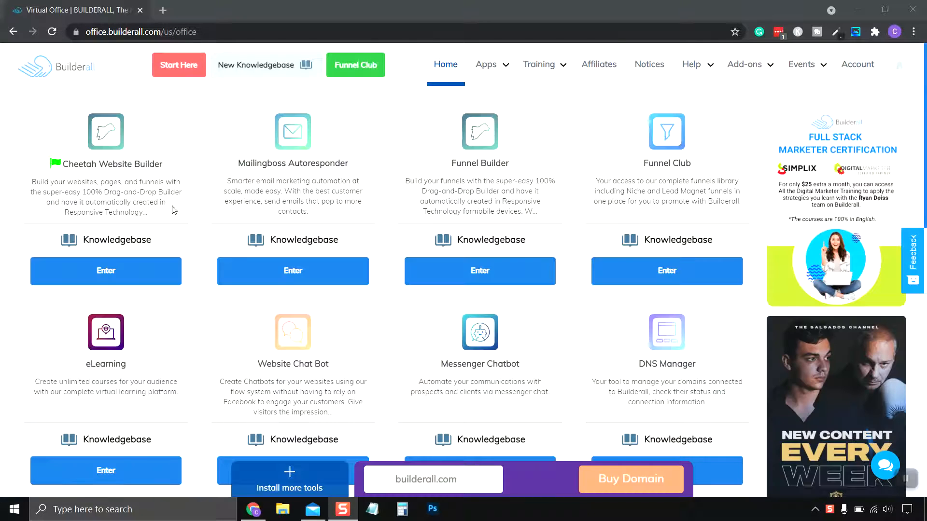
# - Open the Cheetah Website Builder and start creating a new site
pyautogui.click(115, 273)
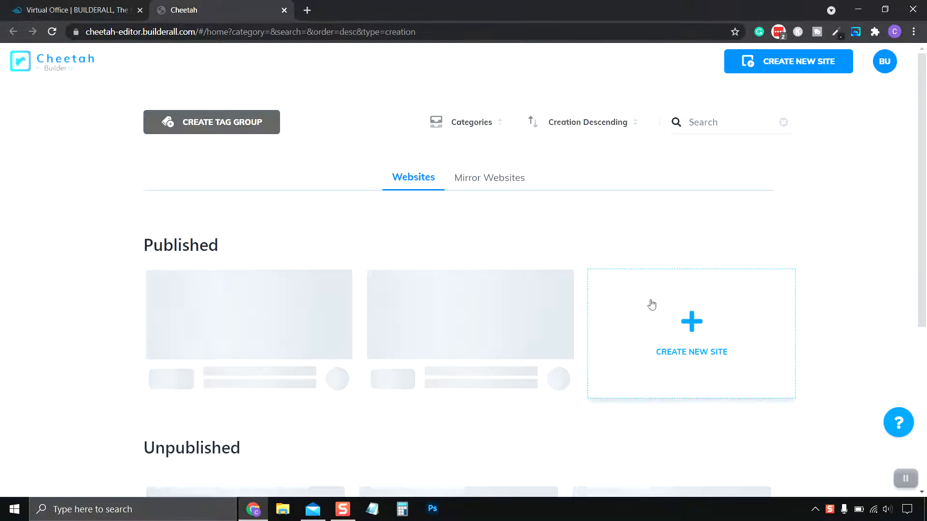
pyautogui.click(694, 327)
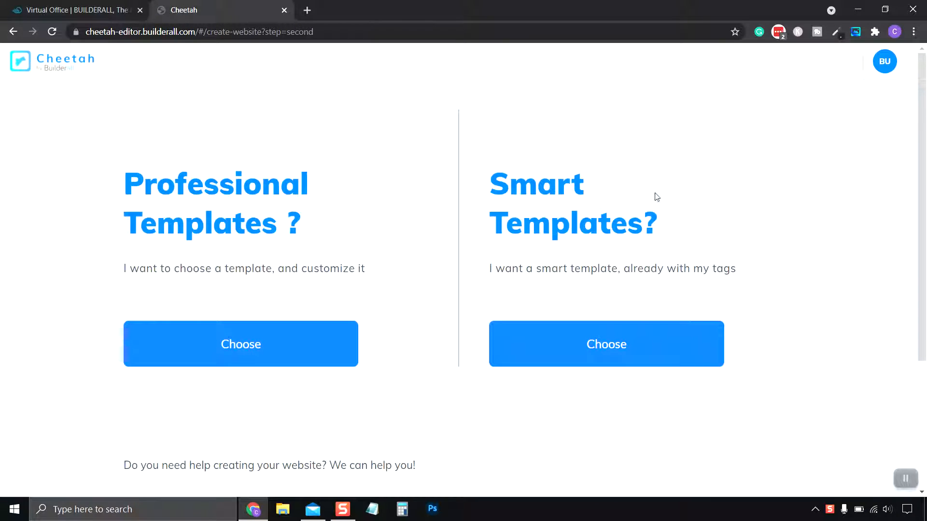
pyautogui.hotkey('alt', 'Left')
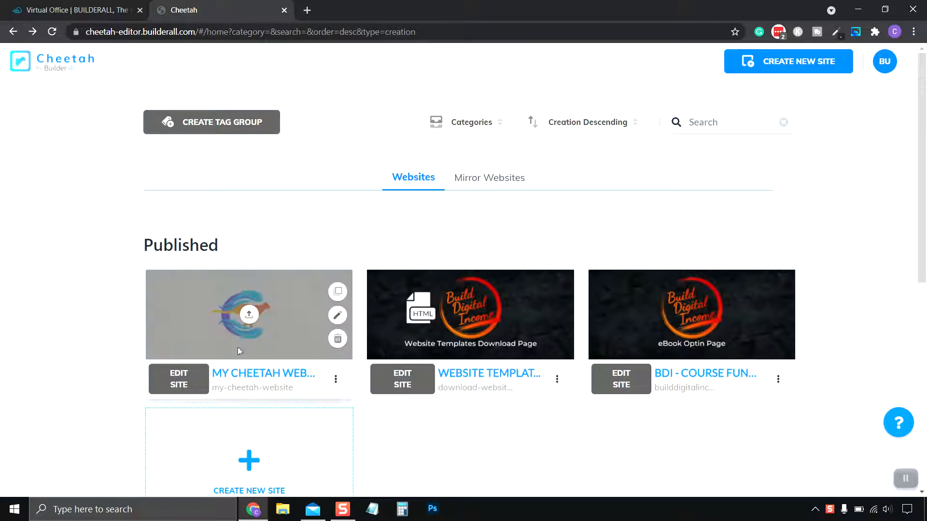
pyautogui.scroll(-4, 241, 355)
pyautogui.click(252, 296)
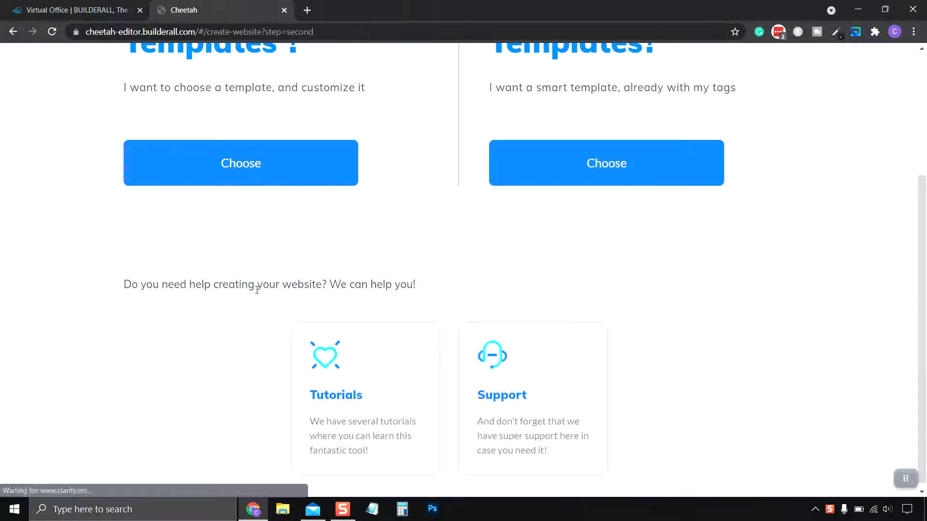
pyautogui.scroll(4, 413, 272)
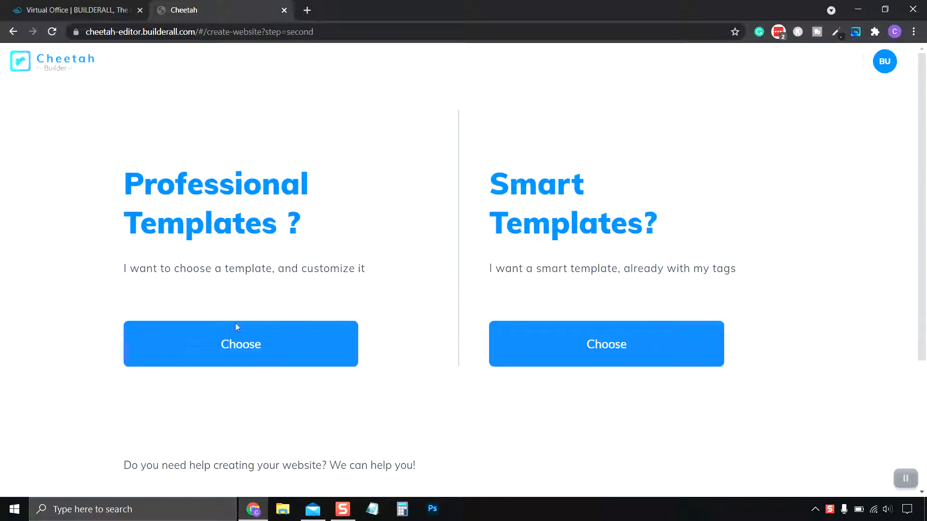
# - Choose the professional templates and select the Blank Template from the Blank category
pyautogui.click(240, 351)
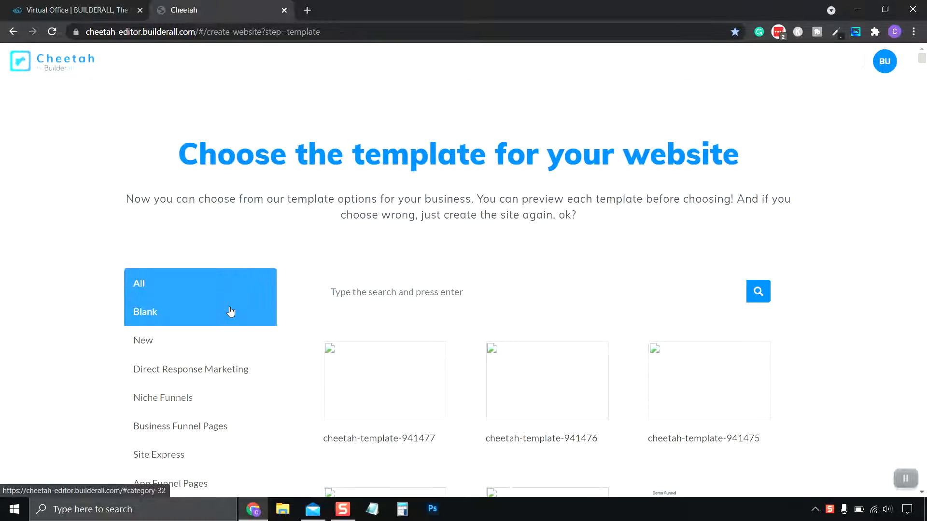
pyautogui.click(156, 321)
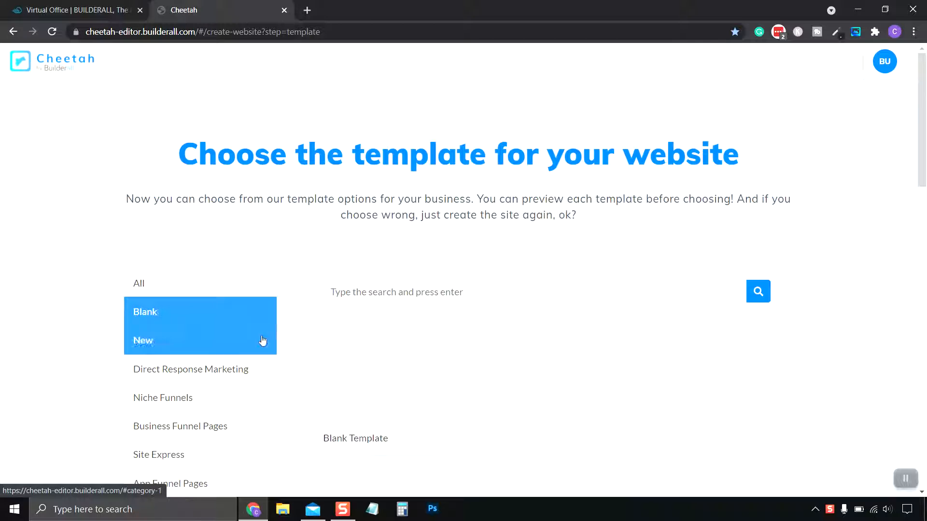
pyautogui.click(361, 420)
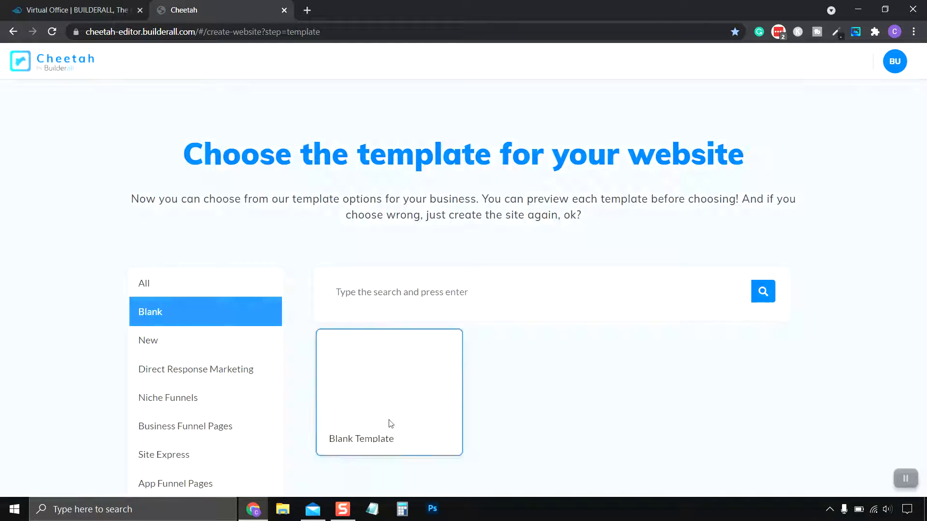
# - Skip the tour on the My Cheetah website dashboard and open the HOME page for editing
pyautogui.click(538, 323)
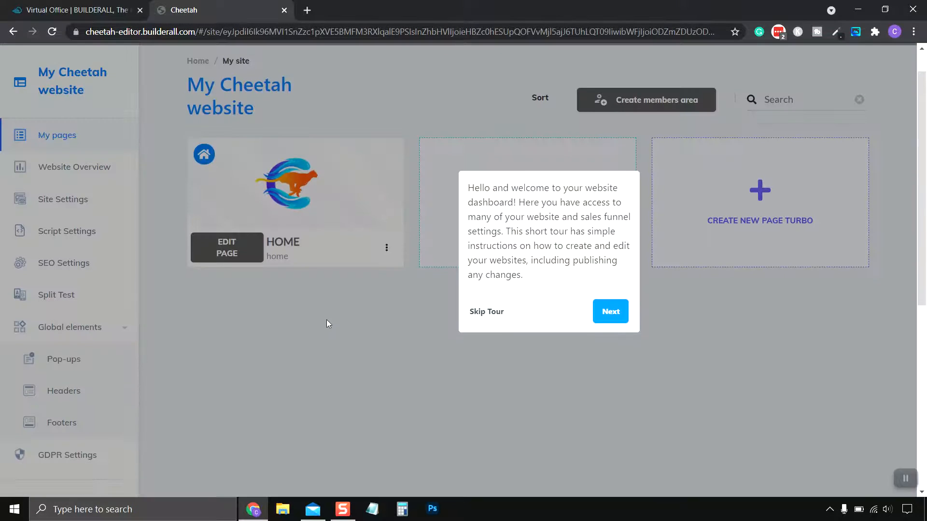
pyautogui.click(488, 314)
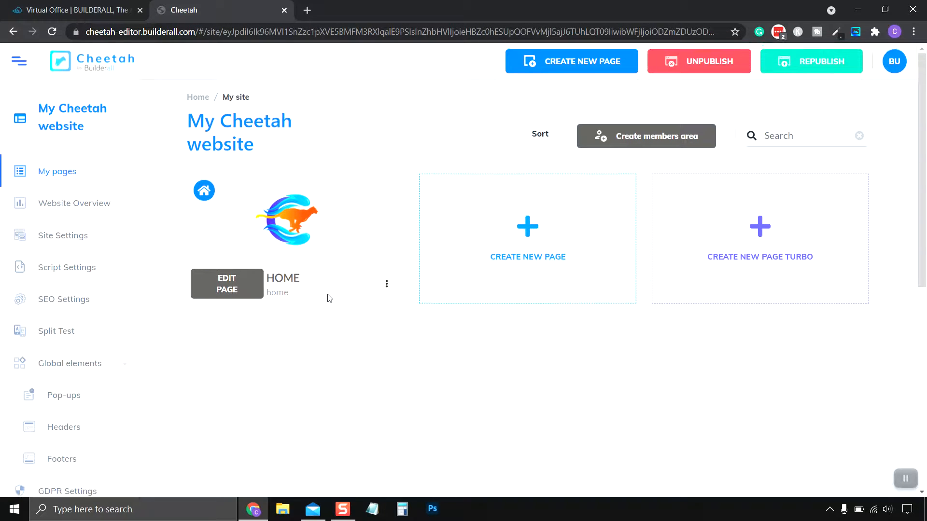
pyautogui.click(227, 289)
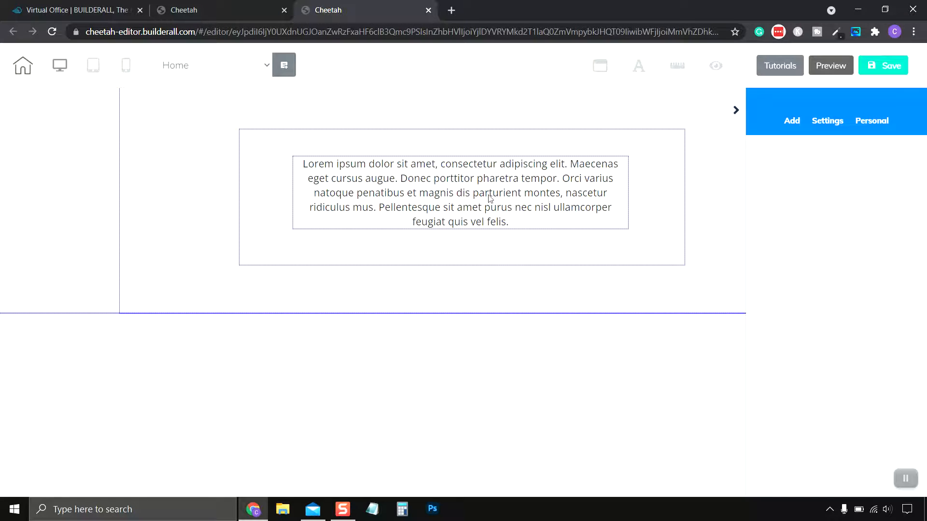
# - Inspect the page's default text, box and panel, and make the panel slightly taller
pyautogui.click(482, 180)
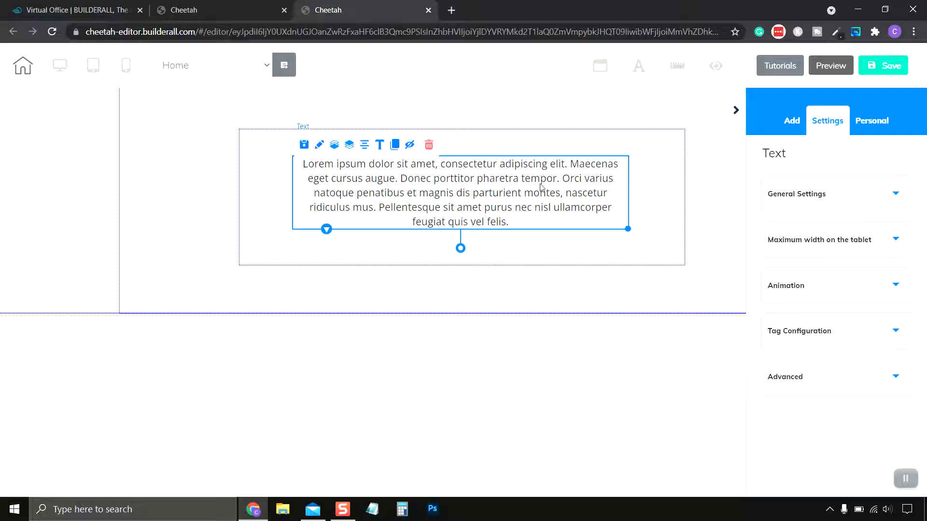
pyautogui.click(527, 147)
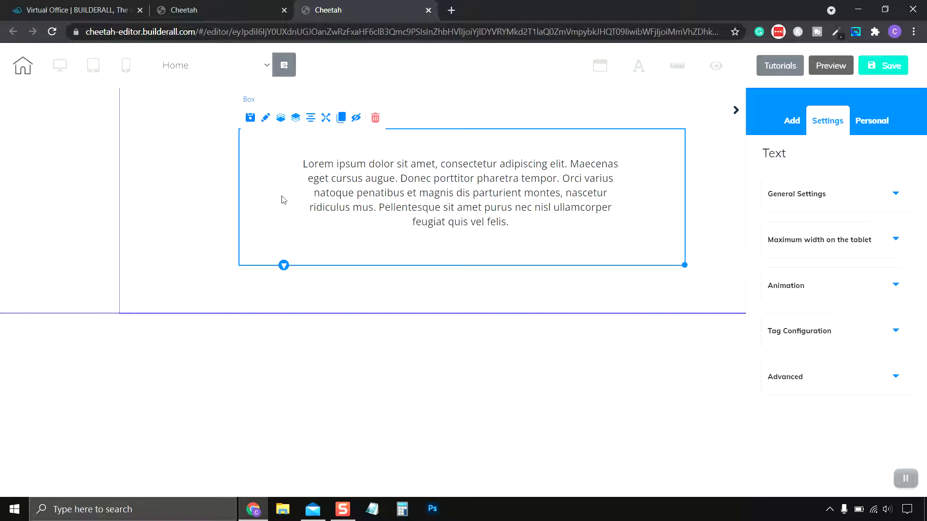
pyautogui.click(199, 188)
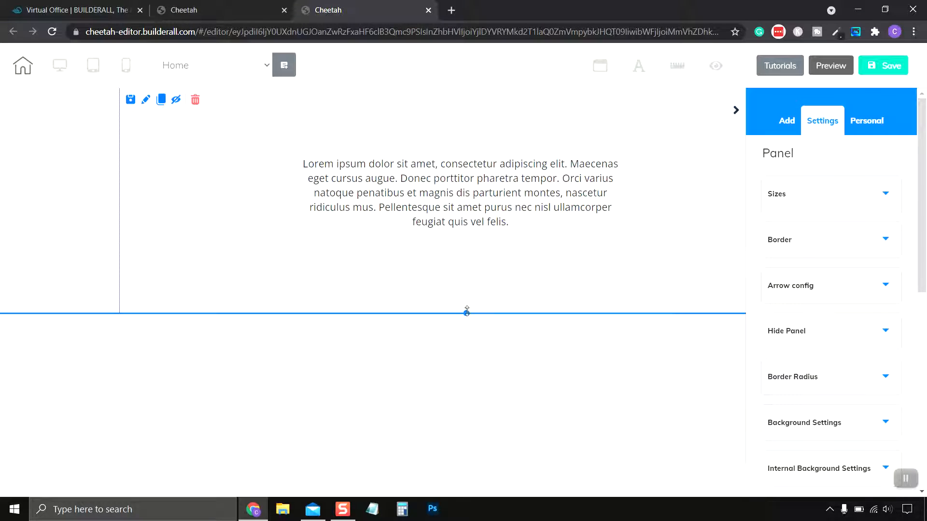
pyautogui.moveTo(467, 313); pyautogui.dragTo(467, 322)
pyautogui.click(737, 112)
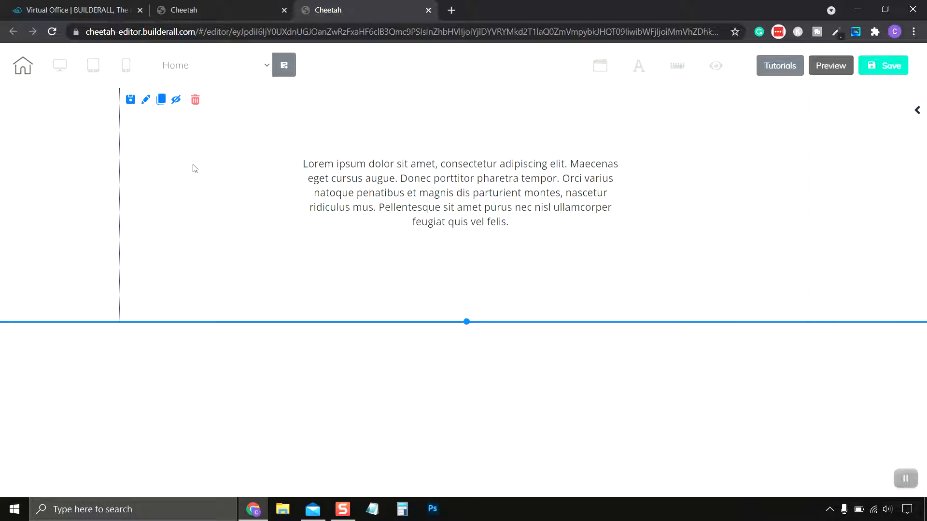
# - Delete the Lorem ipsum text element from the default box
pyautogui.click(421, 198)
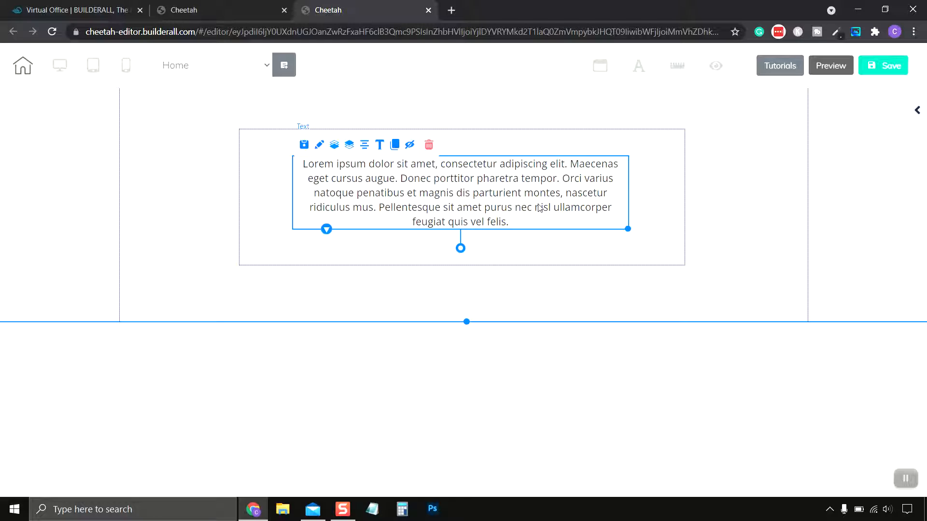
pyautogui.click(428, 146)
pyautogui.click(558, 312)
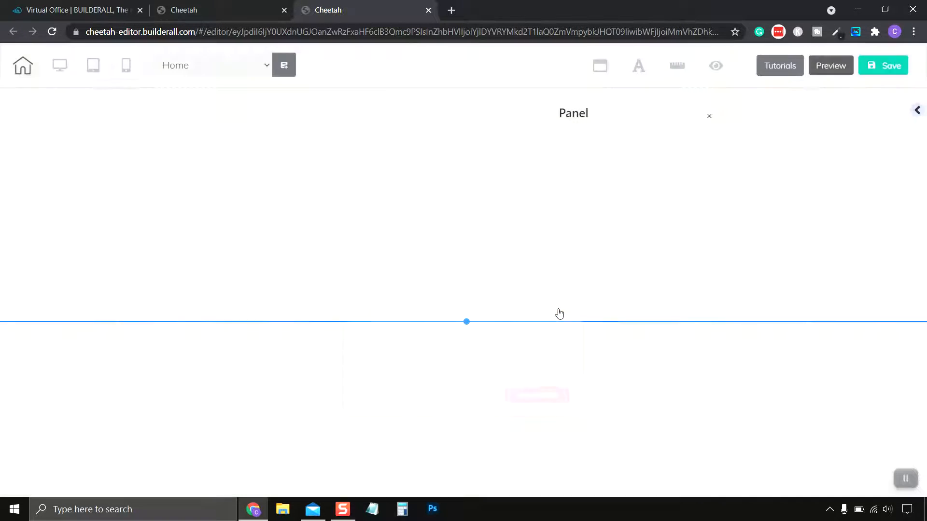
# - Delete the empty box from the panel
pyautogui.click(709, 117)
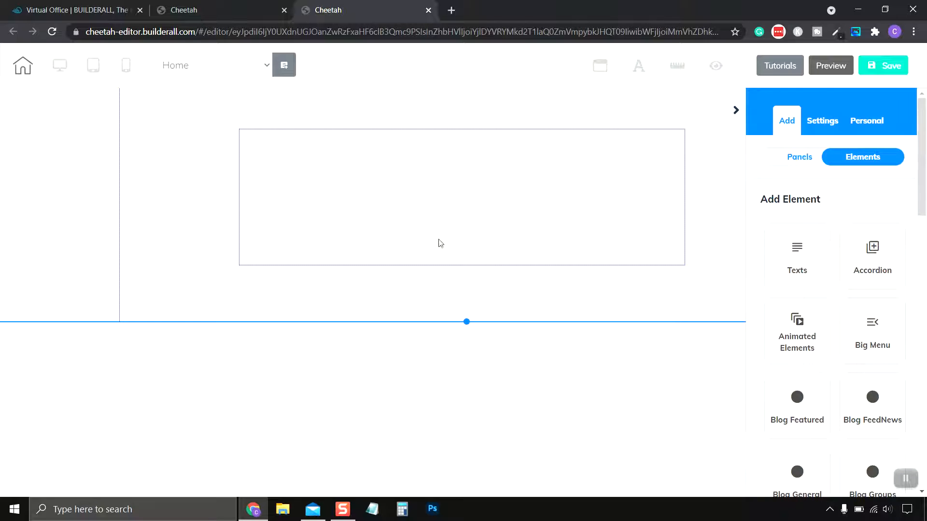
pyautogui.click(342, 190)
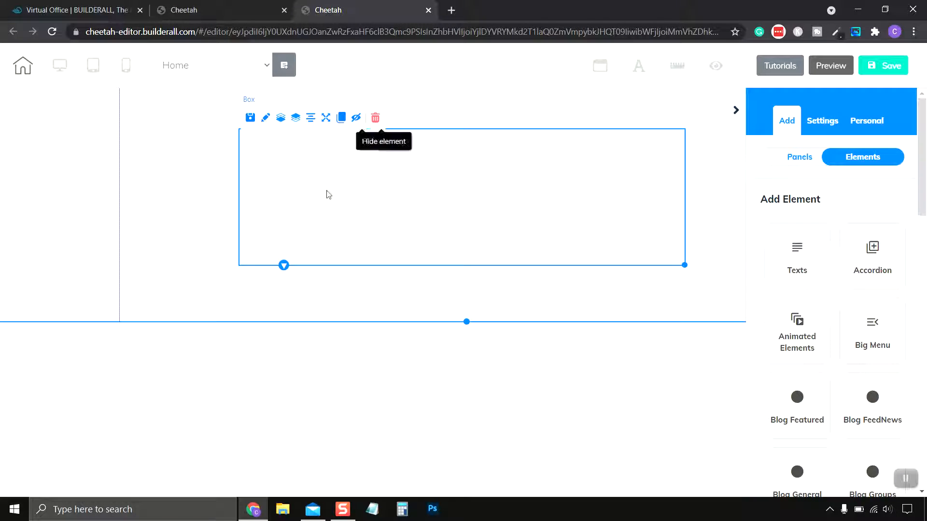
pyautogui.click(375, 118)
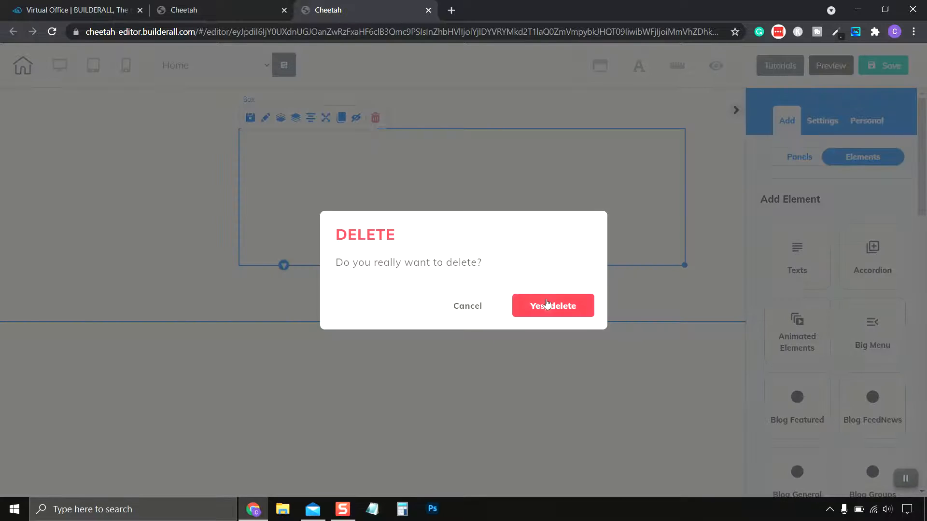
pyautogui.click(548, 313)
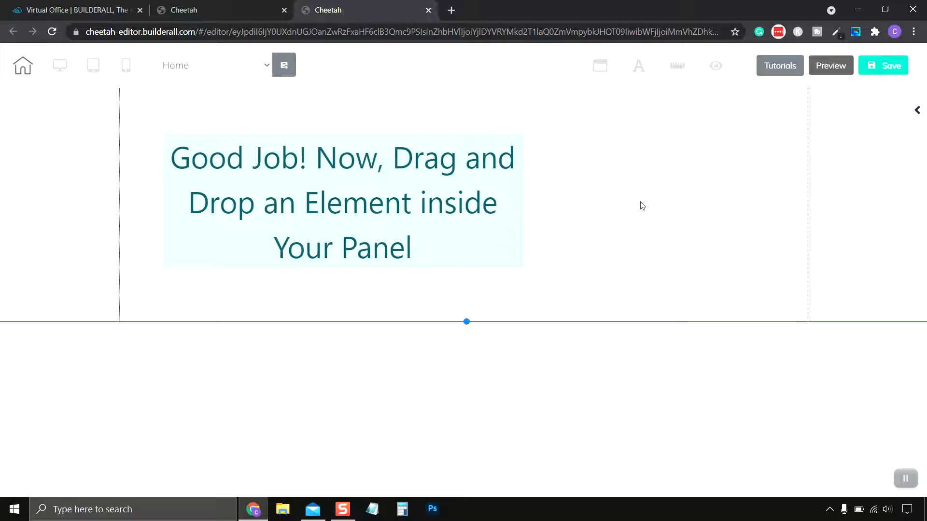
# - Delete the remaining empty panel from the Home page
pyautogui.moveTo(498, 154); pyautogui.dragTo(225, 150)
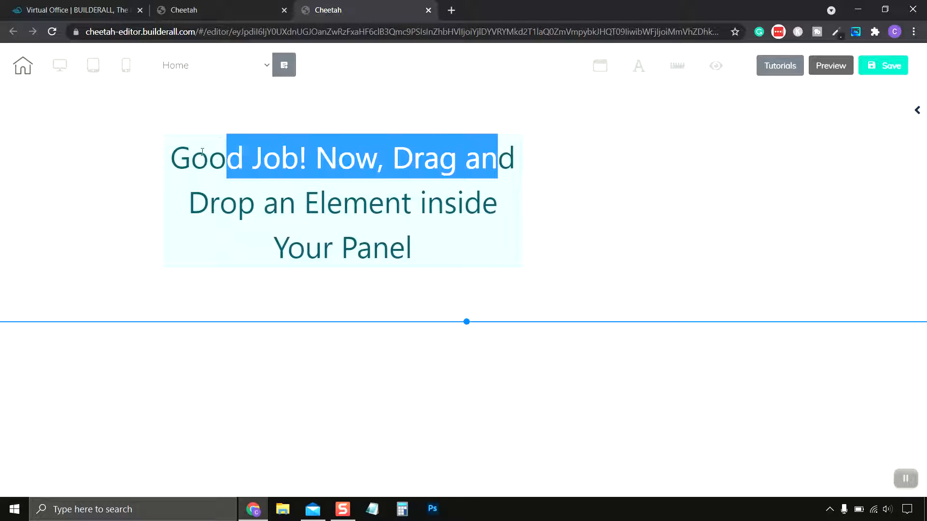
pyautogui.moveTo(168, 147); pyautogui.dragTo(755, 241)
pyautogui.click(559, 154)
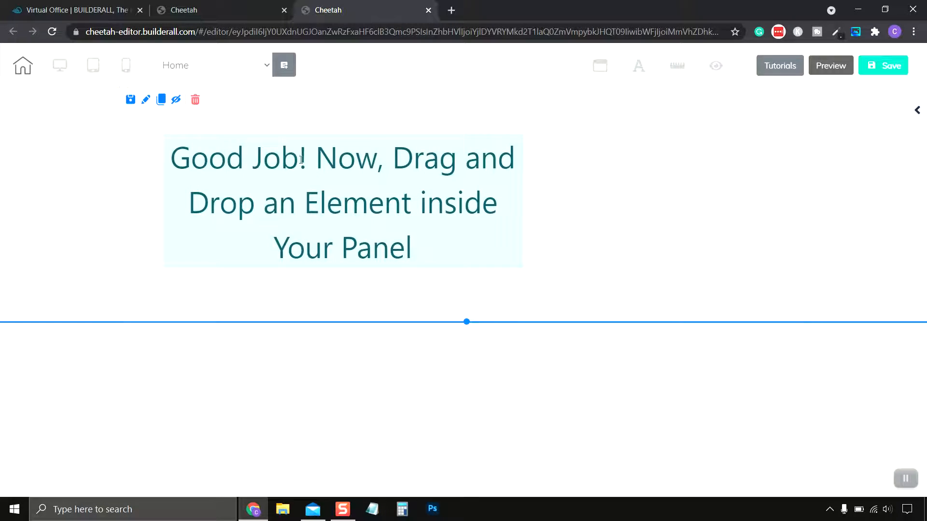
pyautogui.click(195, 102)
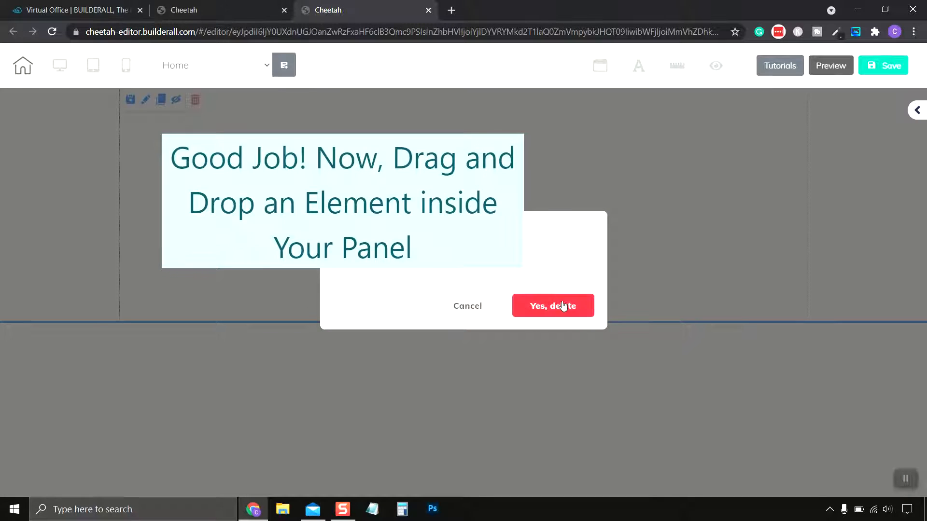
pyautogui.click(555, 306)
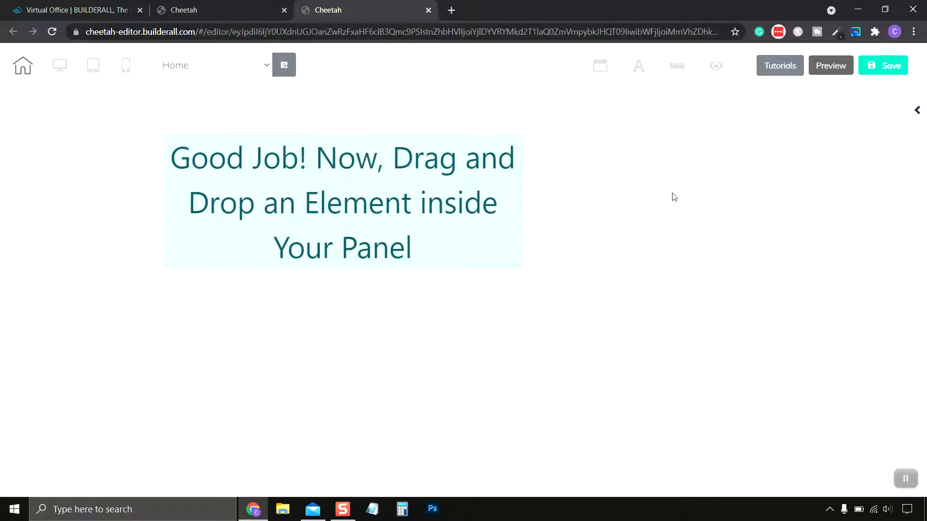
# - Look through the Settings and Personal options and review the list of saved personal panels
pyautogui.click(917, 112)
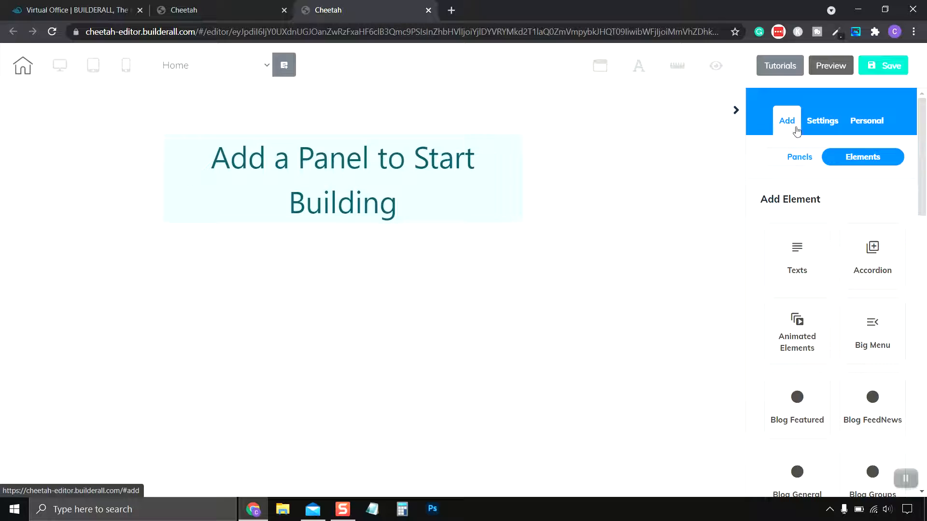
pyautogui.click(825, 123)
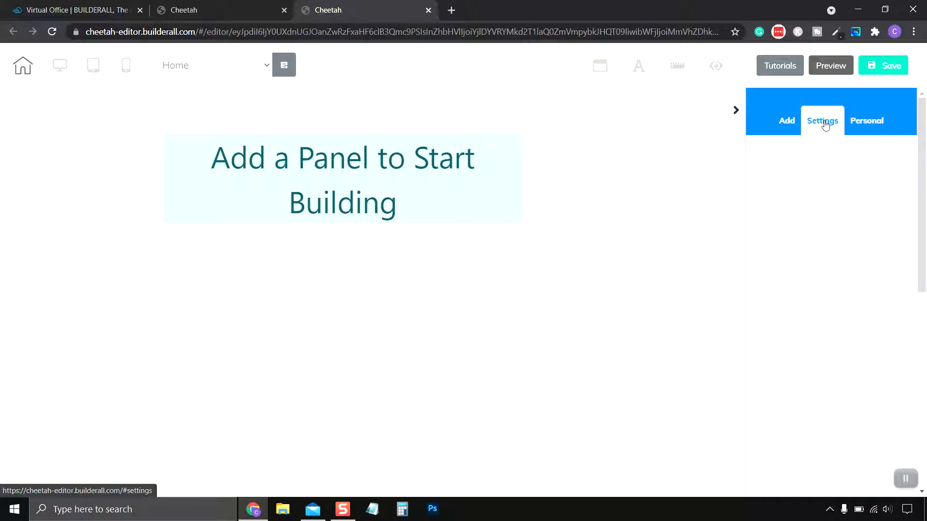
pyautogui.click(876, 124)
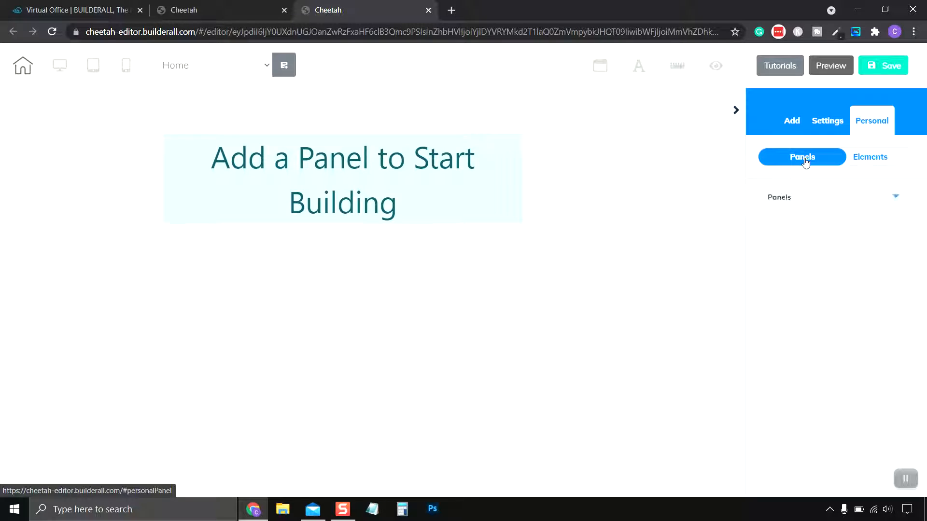
pyautogui.click(809, 201)
pyautogui.scroll(-1, 816, 263)
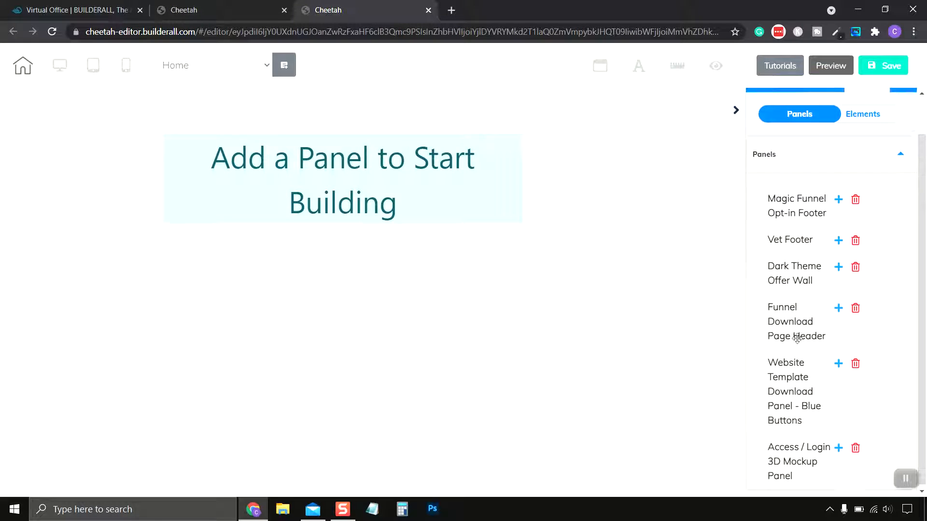
pyautogui.scroll(1, 797, 338)
pyautogui.click(896, 198)
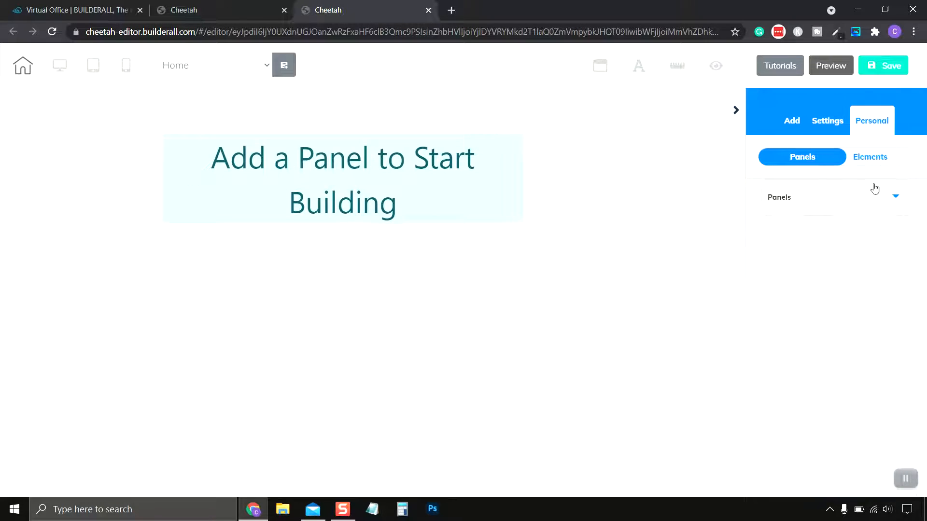
# - Review the saved personal elements in the Text, Box, Button and Image categories, and return to the saved panels
pyautogui.click(869, 162)
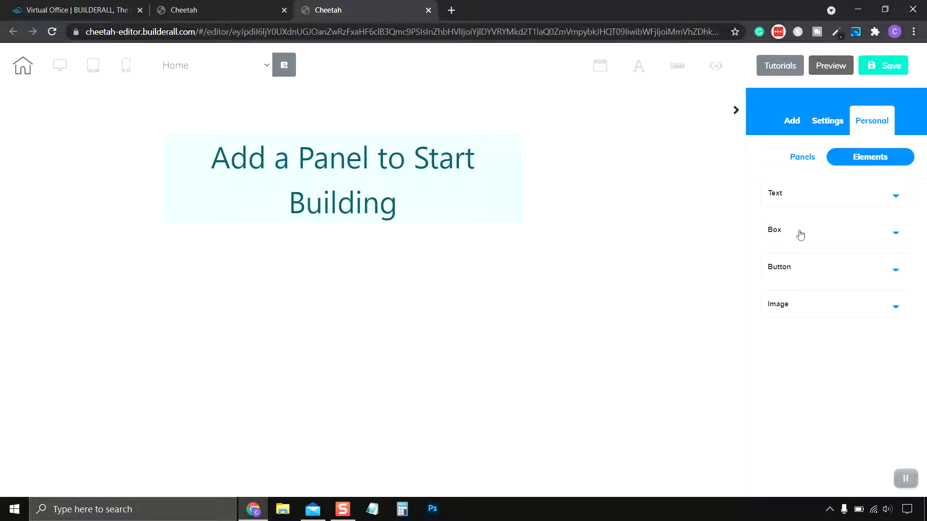
pyautogui.click(819, 204)
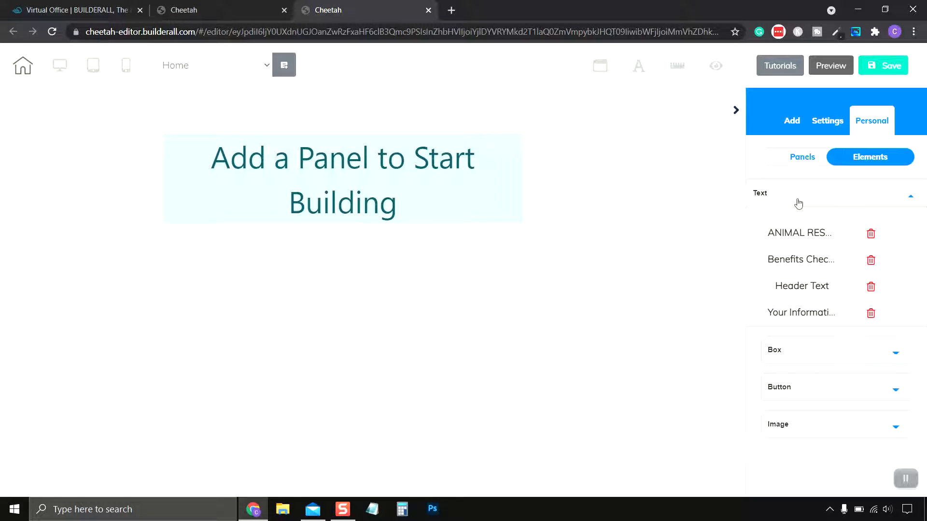
pyautogui.click(824, 193)
pyautogui.click(819, 235)
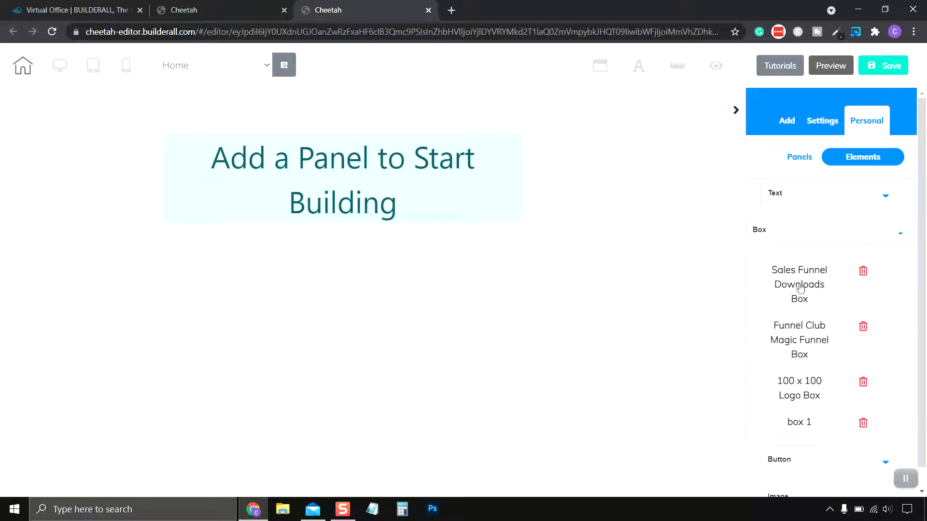
pyautogui.click(807, 238)
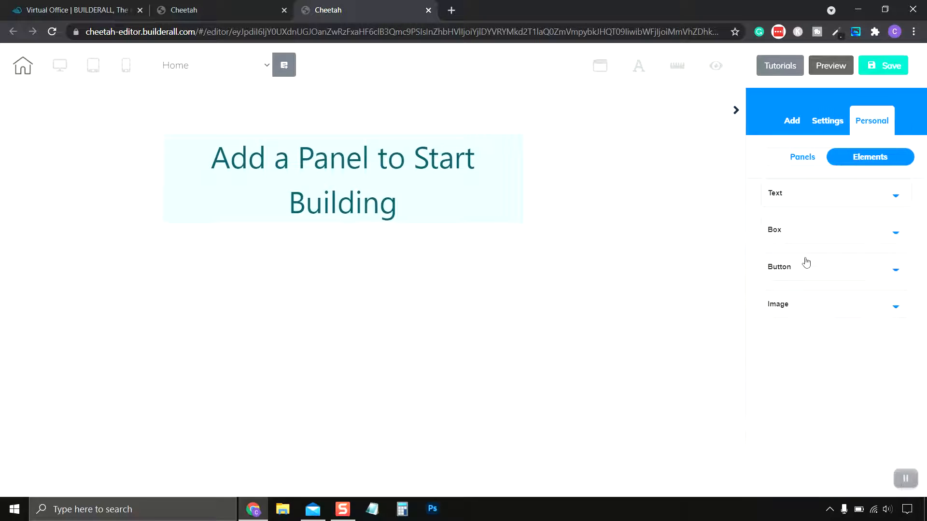
pyautogui.click(804, 264)
pyautogui.click(811, 282)
pyautogui.click(809, 304)
pyautogui.click(810, 310)
pyautogui.click(803, 164)
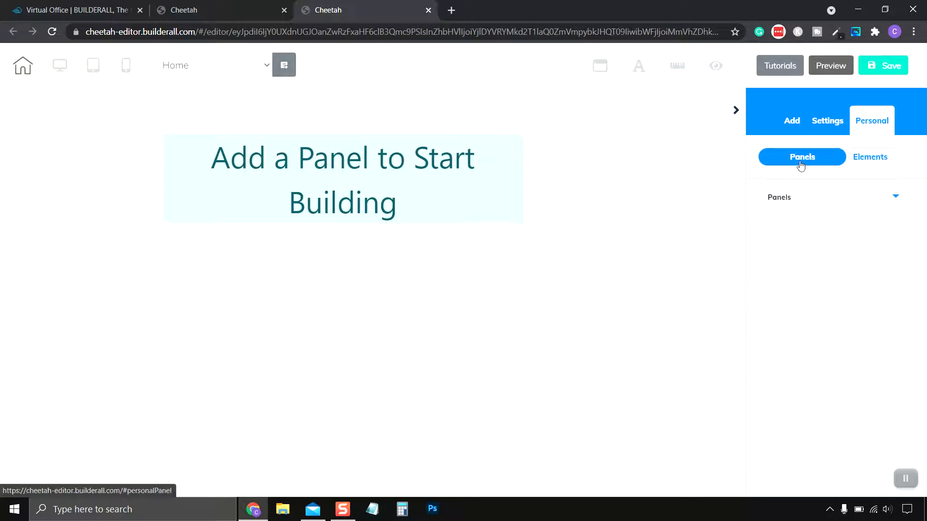
# - Add a blank panel to the empty Home page
pyautogui.click(792, 124)
pyautogui.click(799, 159)
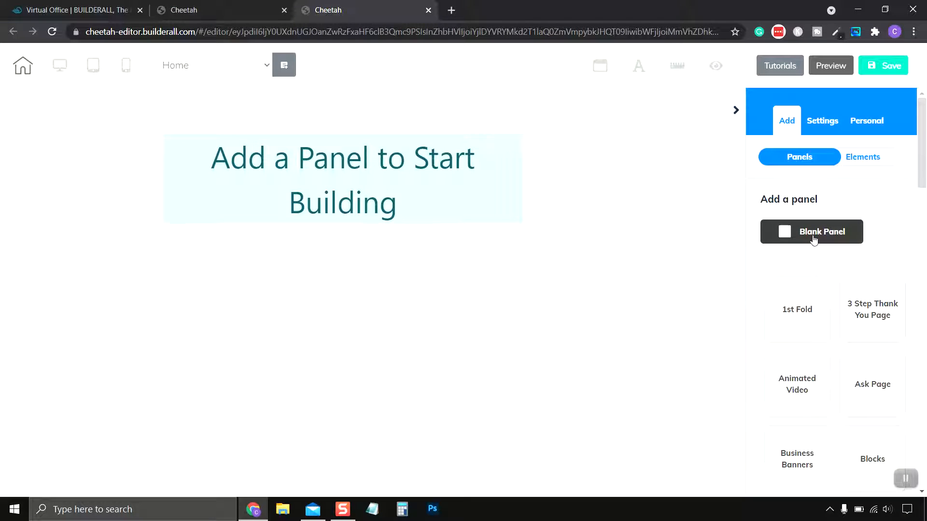
pyautogui.click(814, 232)
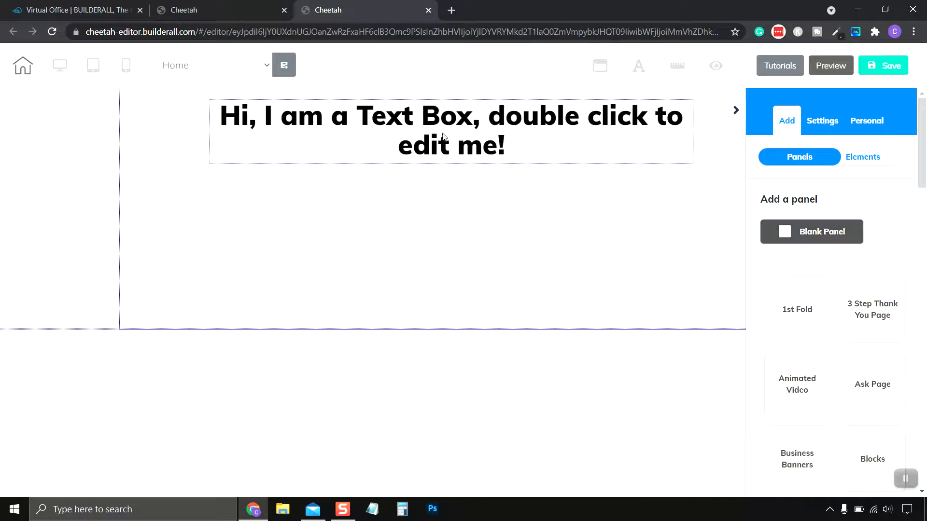
# - Delete the default text box from the new blank panel
pyautogui.moveTo(442, 137); pyautogui.dragTo(447, 194)
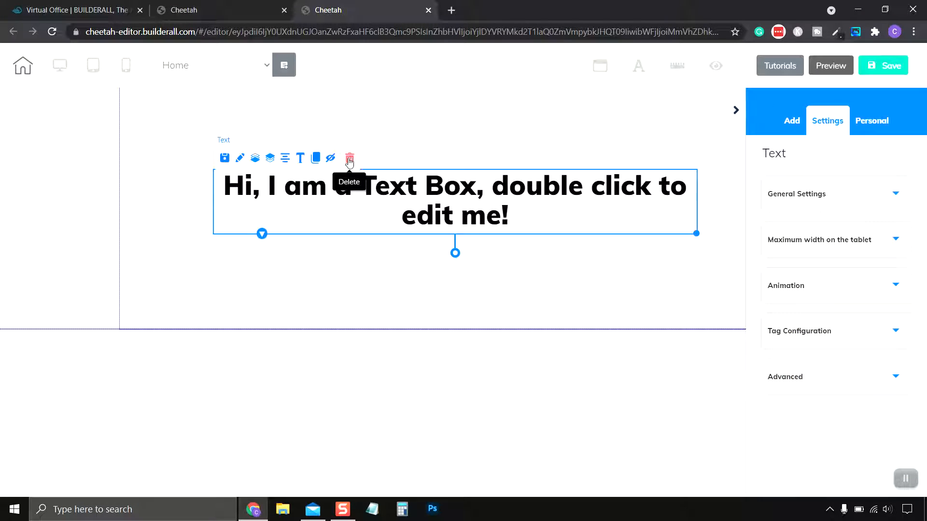
pyautogui.press('Delete')
pyautogui.click(555, 313)
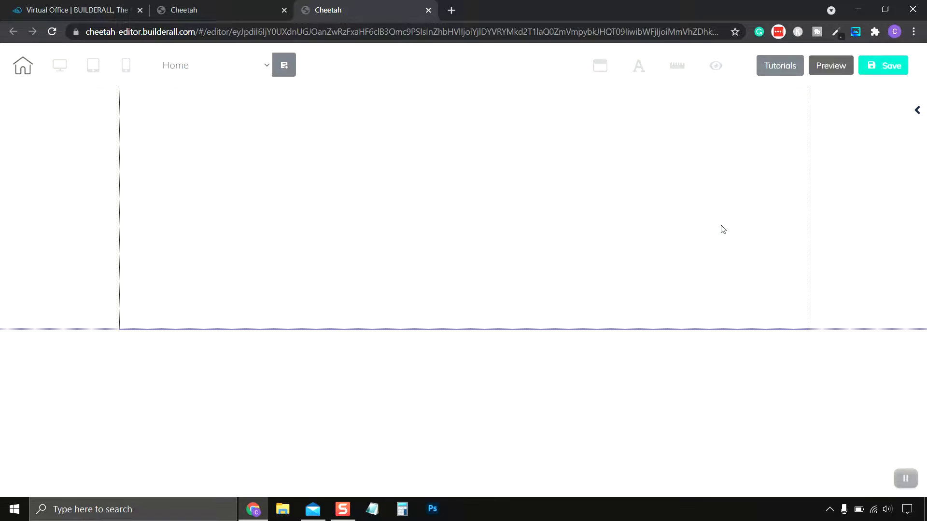
# - Add a shadow image element to the blank panel and move it near the panel's middle
pyautogui.click(916, 112)
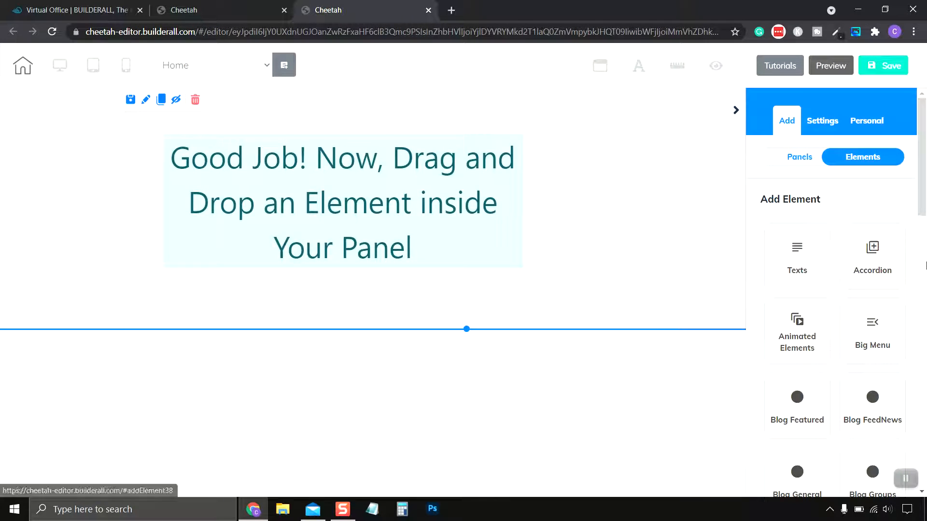
pyautogui.scroll(-3, 919, 307)
pyautogui.scroll(4, 860, 308)
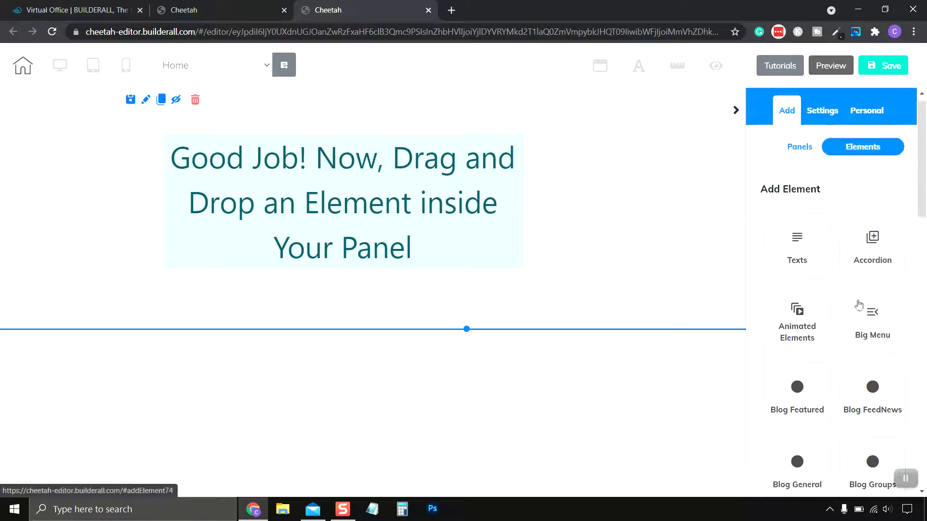
pyautogui.scroll(-1, 811, 309)
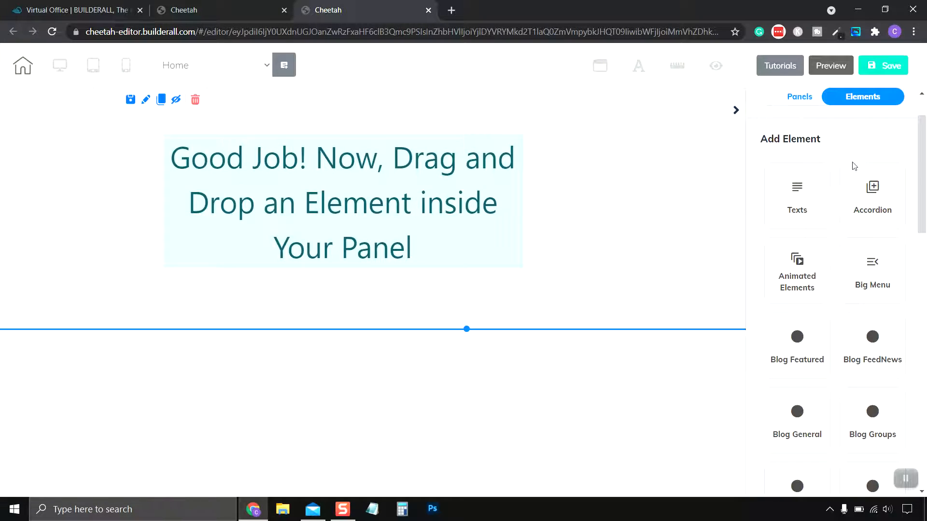
pyautogui.scroll(2, 791, 128)
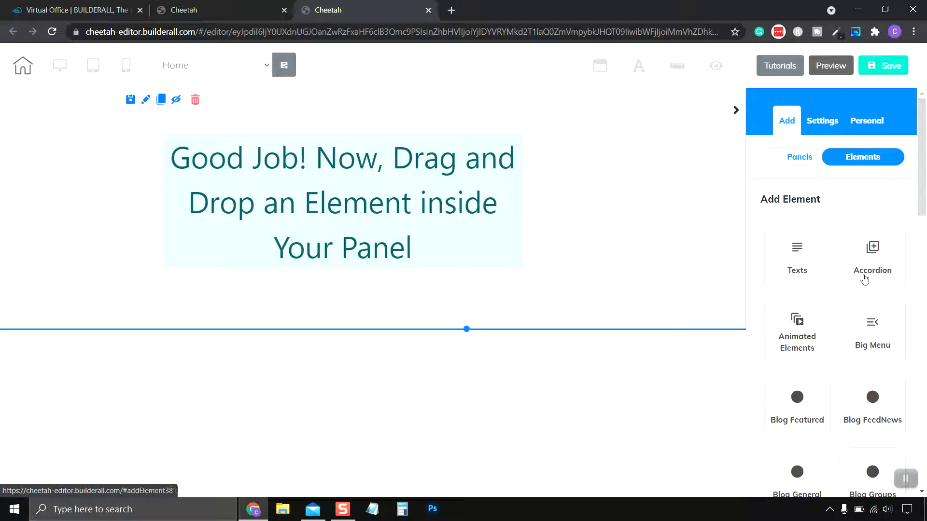
pyautogui.scroll(-10, 861, 275)
pyautogui.scroll(-4, 856, 274)
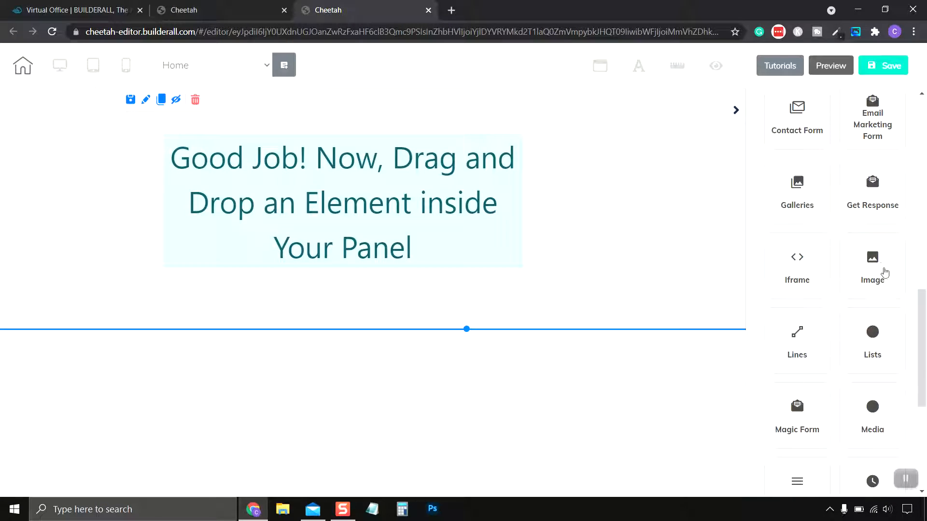
pyautogui.click(878, 269)
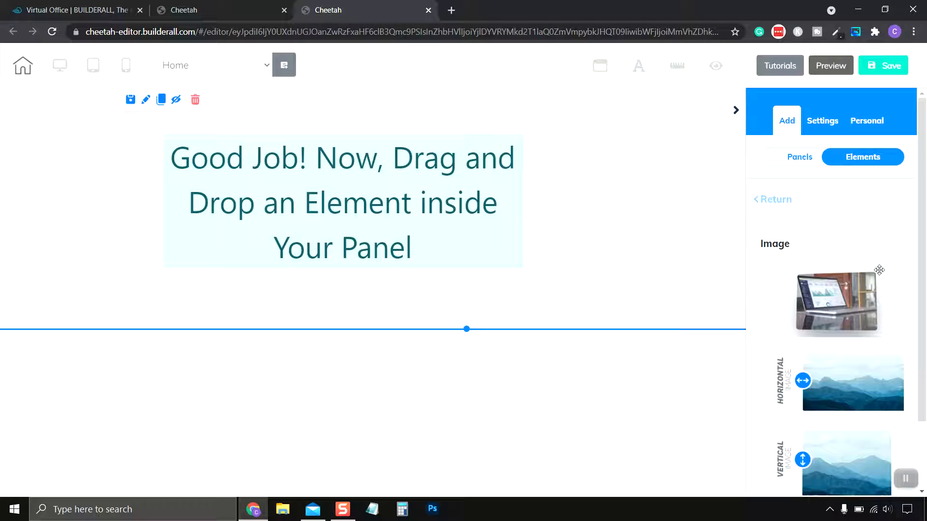
pyautogui.scroll(-2, 872, 289)
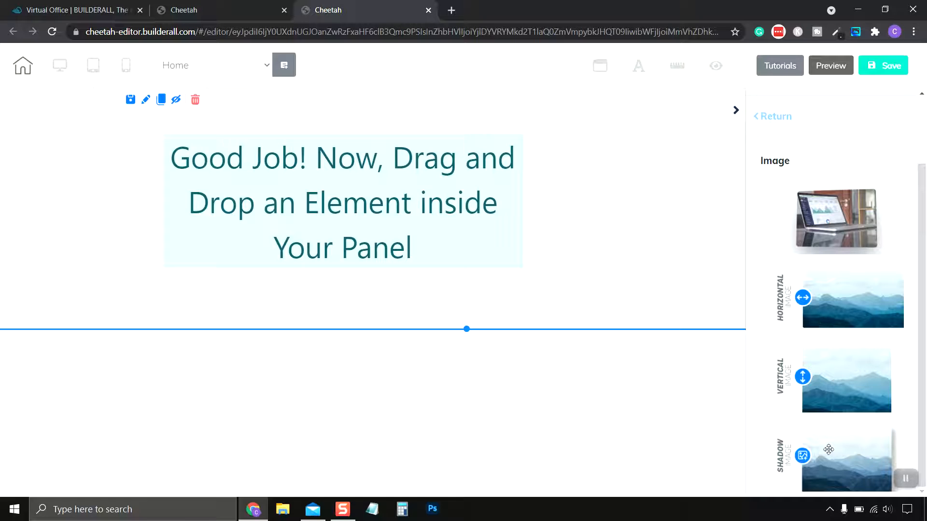
pyautogui.moveTo(828, 450); pyautogui.dragTo(323, 157)
pyautogui.moveTo(393, 234); pyautogui.dragTo(456, 247)
pyautogui.moveTo(344, 208); pyautogui.dragTo(432, 208)
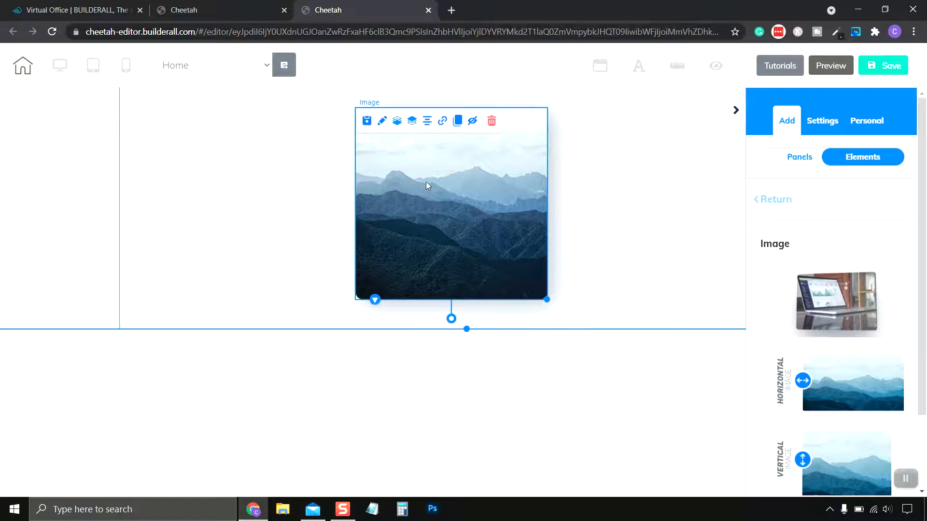
# - Center the mountain image horizontally in the panel
pyautogui.click(430, 190)
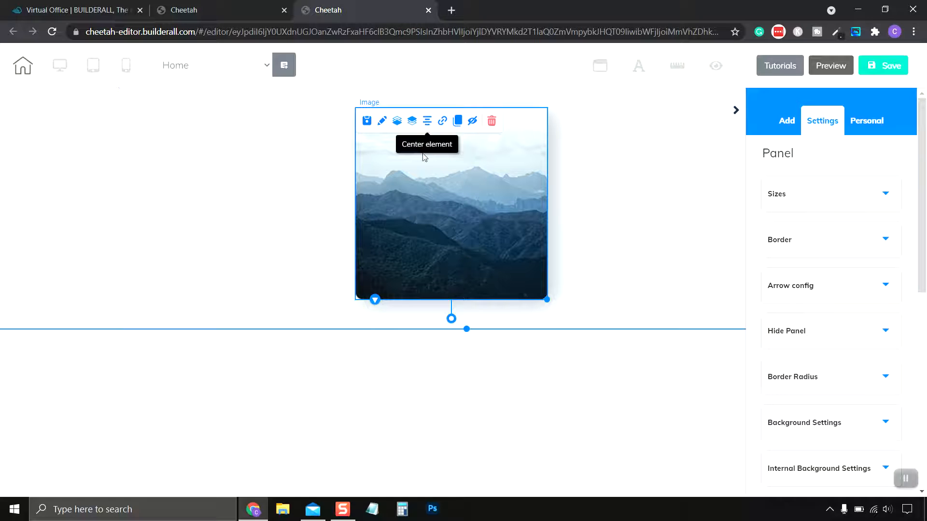
pyautogui.click(427, 123)
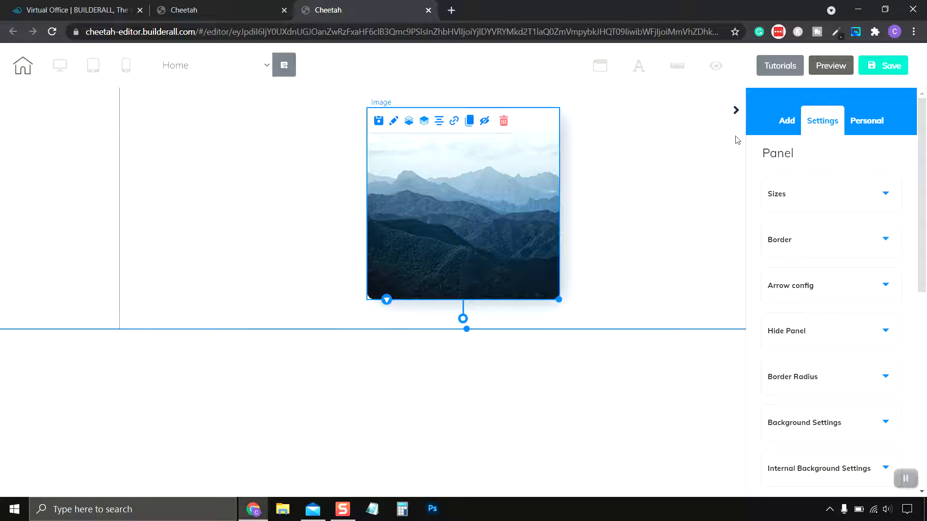
pyautogui.click(736, 111)
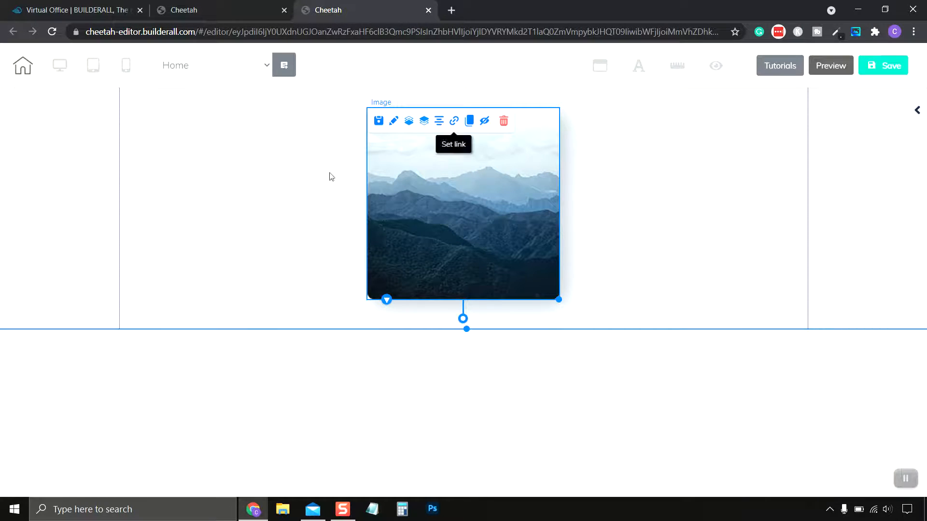
pyautogui.click(916, 115)
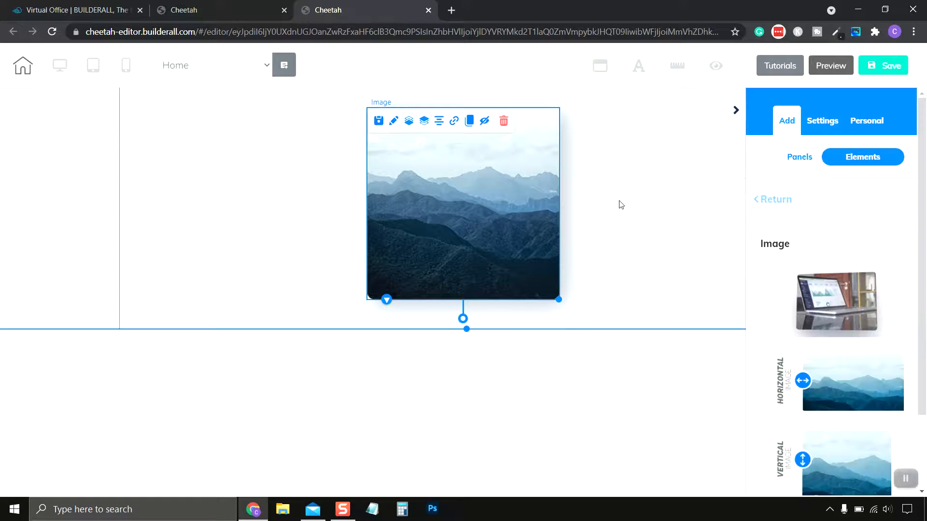
# - Review the link types and target options available for the image, then close them without setting a link
pyautogui.click(454, 122)
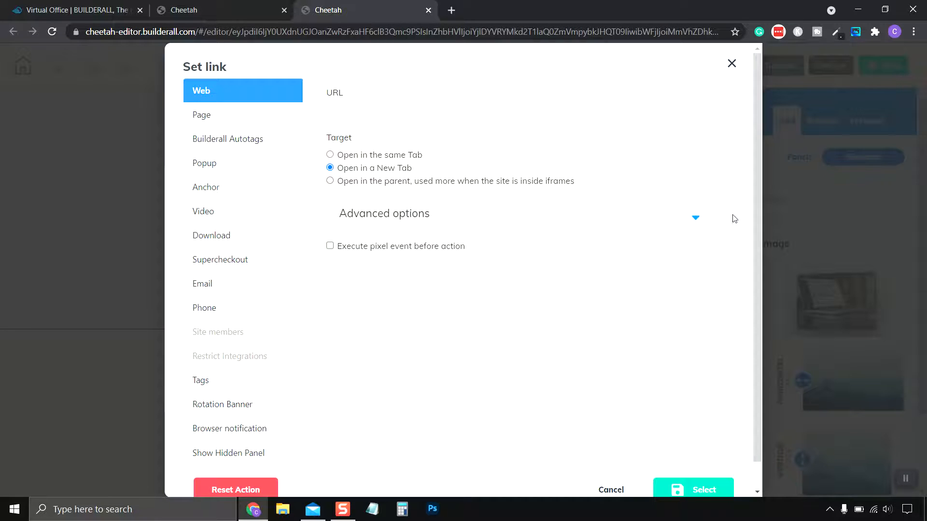
pyautogui.click(731, 64)
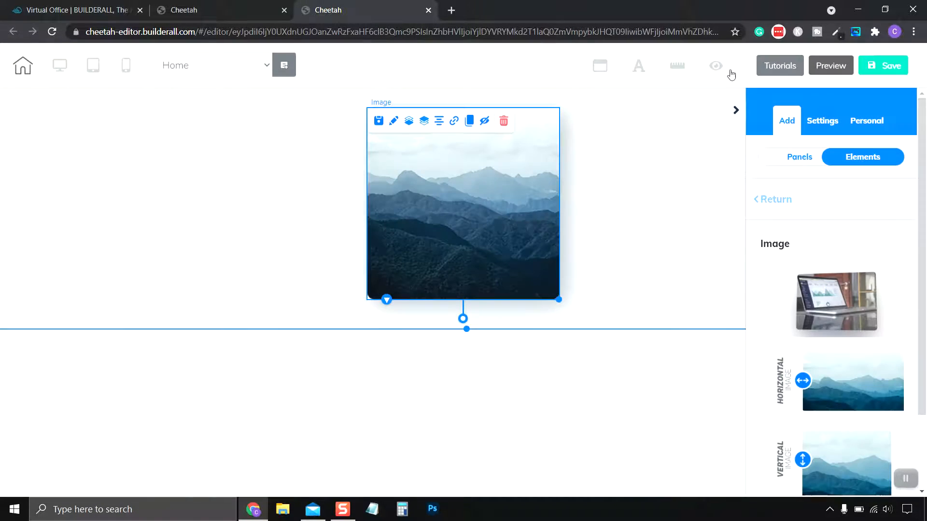
# - Clone the mountain image and spread the two copies apart so they overlap only partly
pyautogui.click(471, 125)
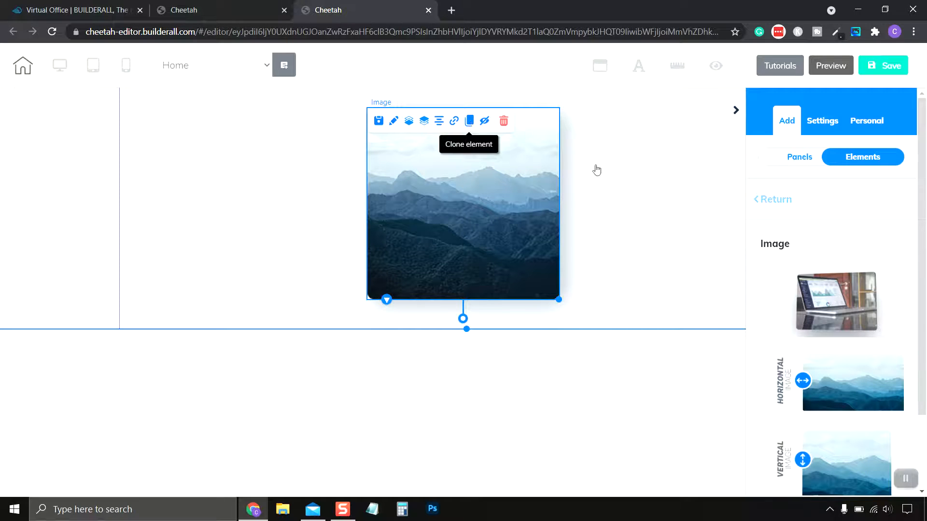
pyautogui.moveTo(530, 194)
pyautogui.mouseDown()
pyautogui.moveTo(603, 188)
pyautogui.moveTo(559, 198)
pyautogui.mouseUp()
pyautogui.moveTo(356, 151); pyautogui.dragTo(324, 154)
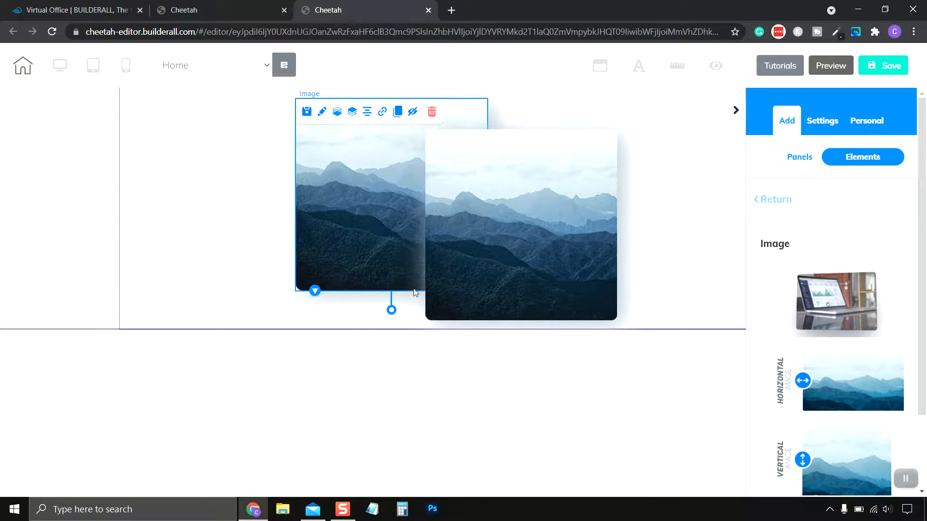
# - Increase the panel's height and arrange the two images diagonally, with the front one lower and overlapping the rear one
pyautogui.click(210, 167)
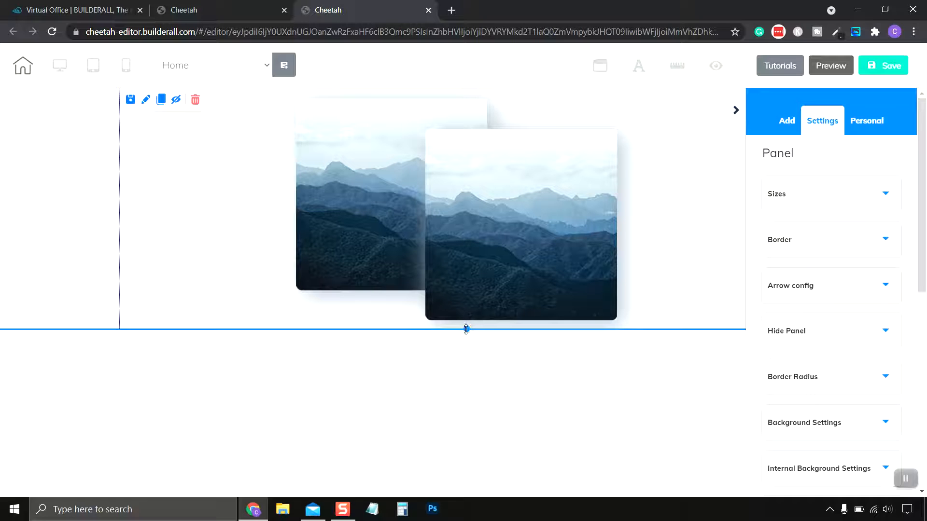
pyautogui.moveTo(466, 330); pyautogui.dragTo(466, 394)
pyautogui.moveTo(375, 198); pyautogui.dragTo(319, 202)
pyautogui.moveTo(516, 225); pyautogui.dragTo(523, 230)
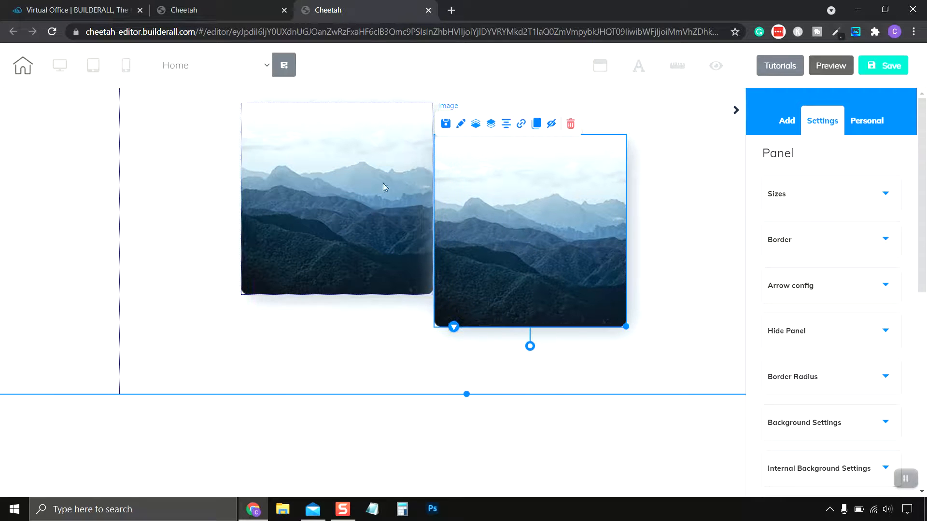
pyautogui.moveTo(383, 184); pyautogui.dragTo(411, 193)
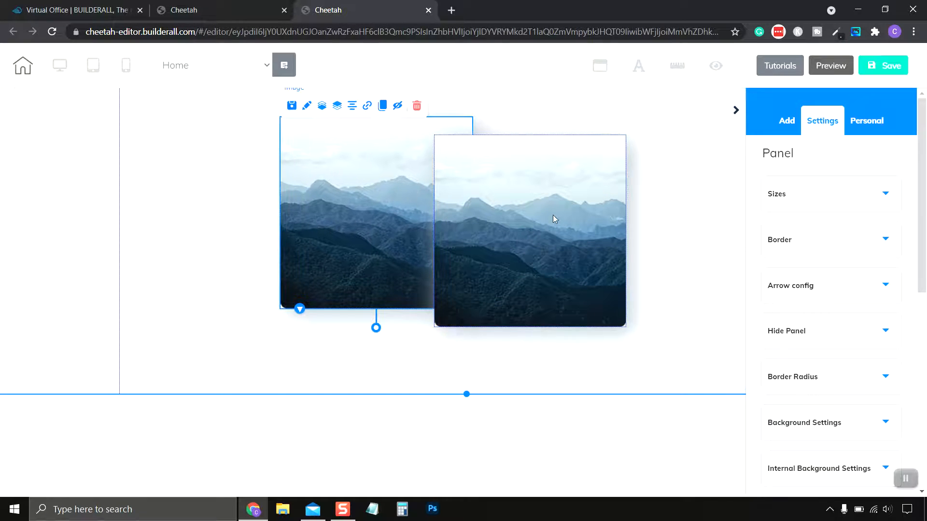
pyautogui.moveTo(552, 216); pyautogui.dragTo(544, 259)
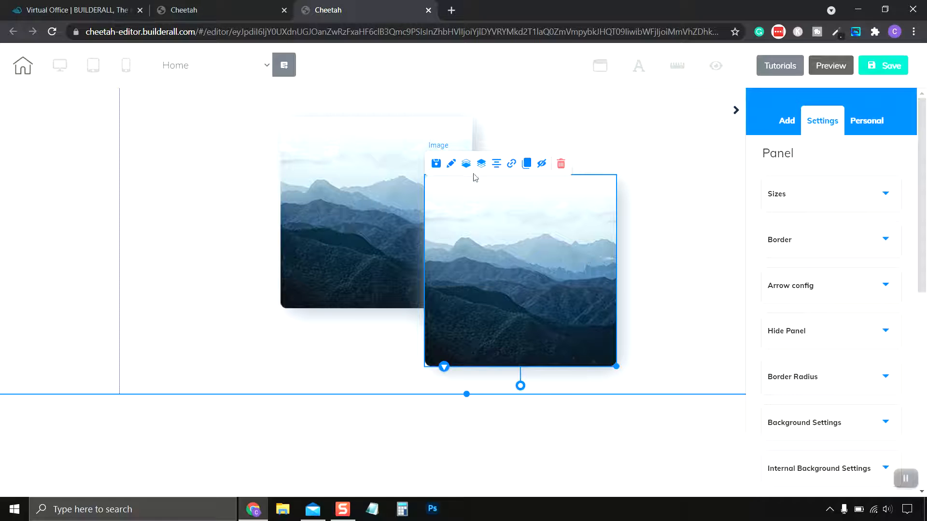
# - Hide the front image in the desktop version
pyautogui.click(541, 164)
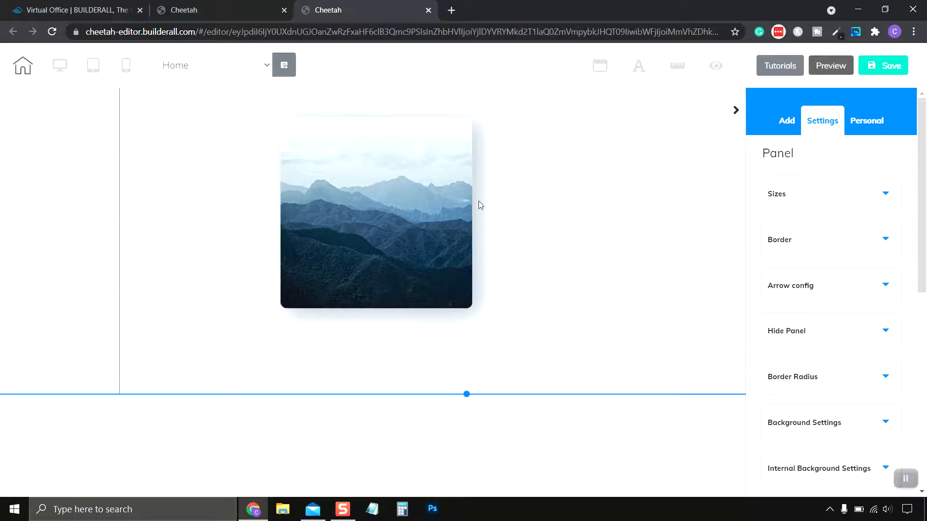
# - Hide the upper image in the mobile version of the page and return to the desktop version
pyautogui.click(125, 67)
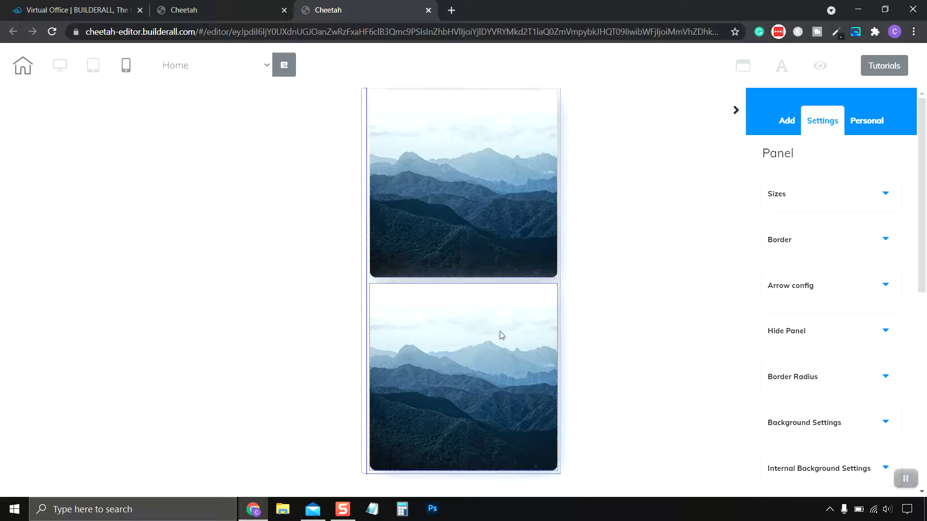
pyautogui.click(59, 67)
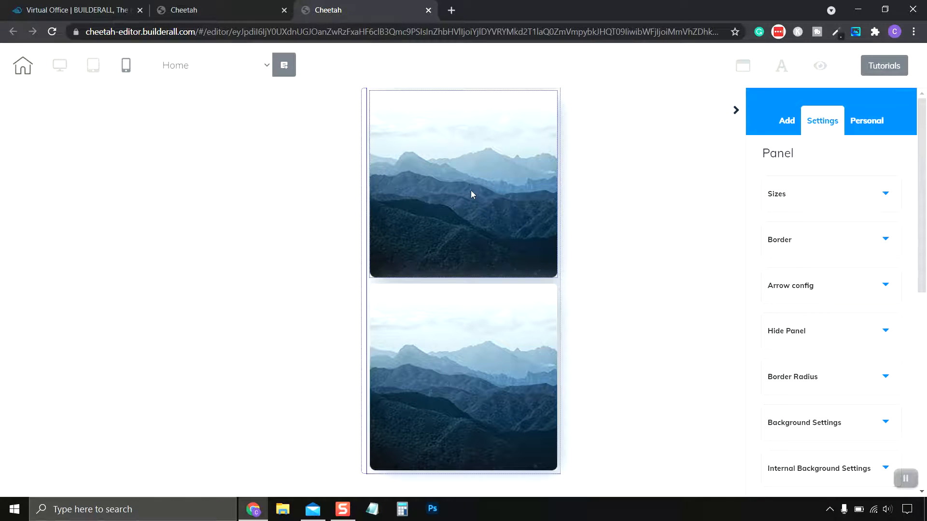
pyautogui.moveTo(469, 184)
pyautogui.click(487, 103)
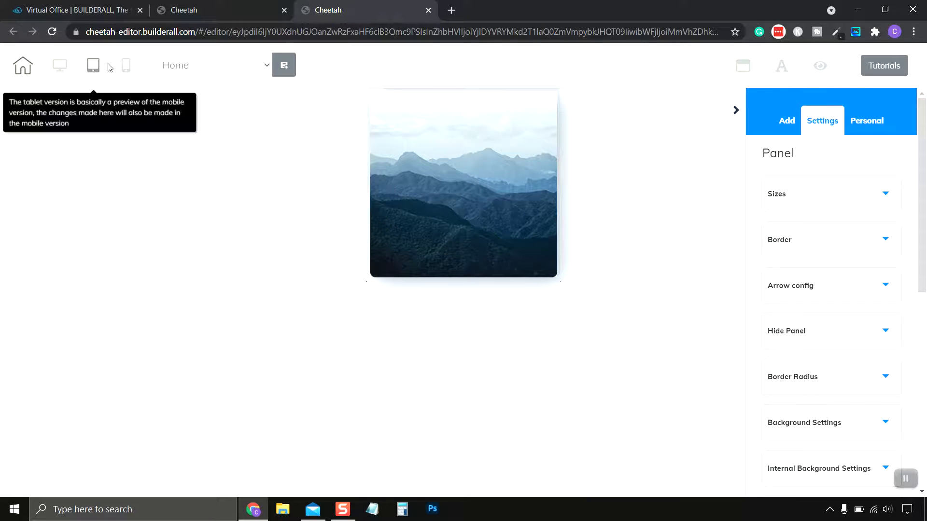
pyautogui.click(59, 67)
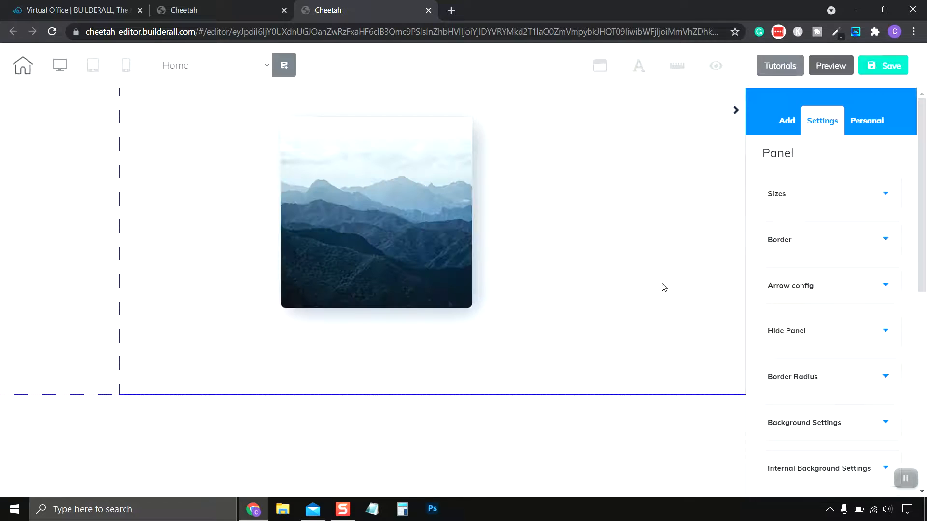
# - Restore the hidden image from the list of hidden elements and close the list
pyautogui.click(716, 68)
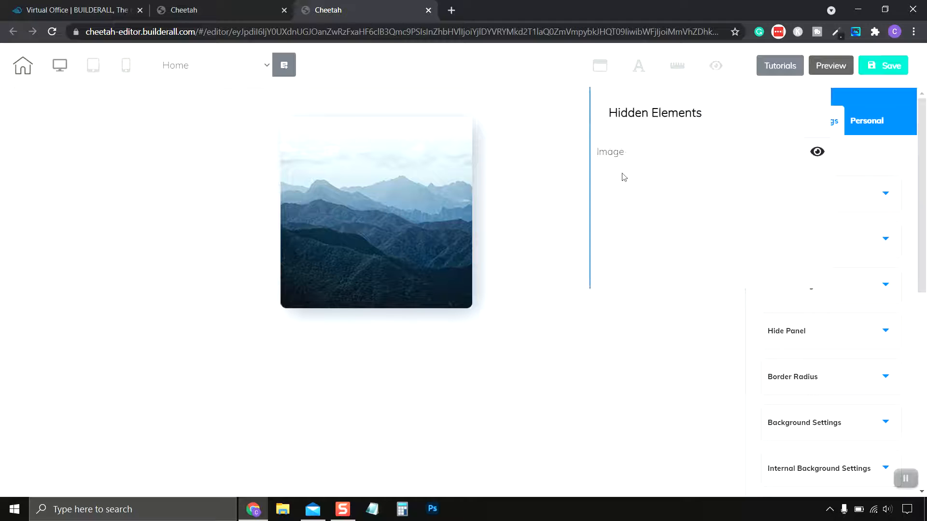
pyautogui.moveTo(638, 159)
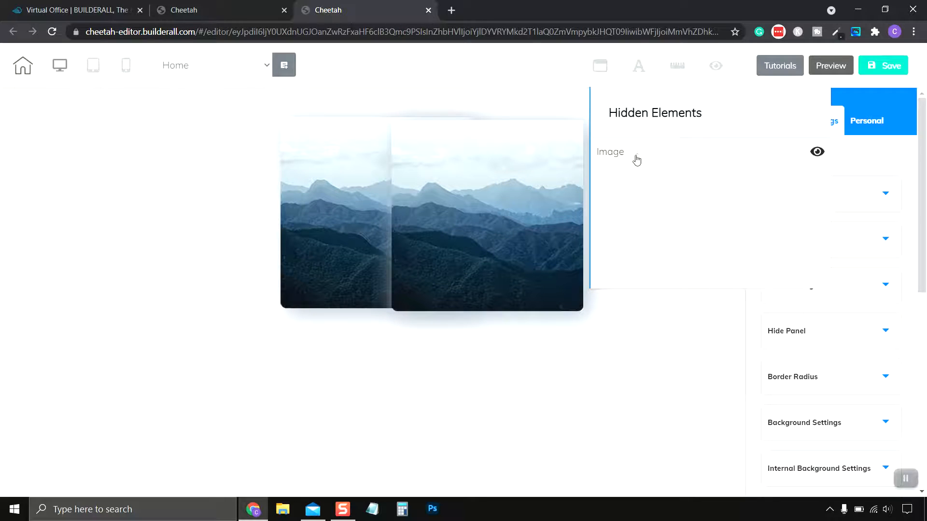
pyautogui.click(817, 156)
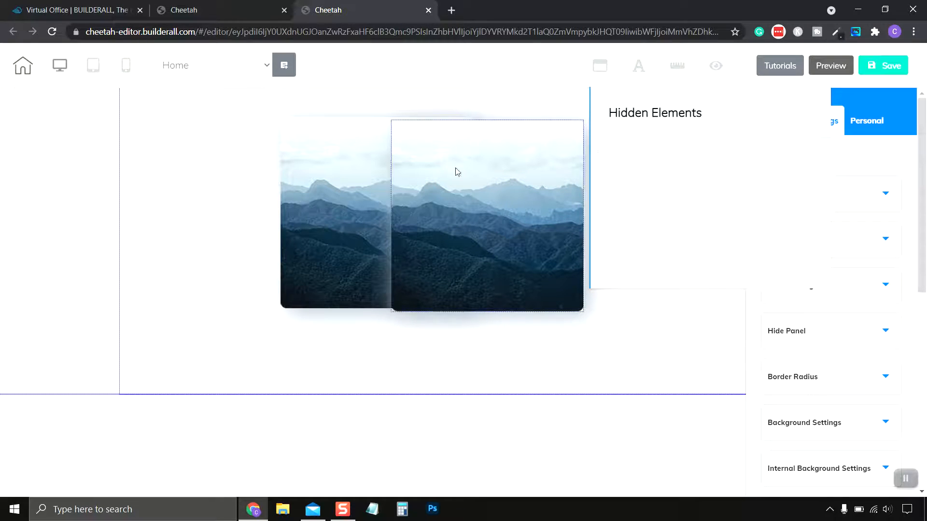
pyautogui.click(713, 71)
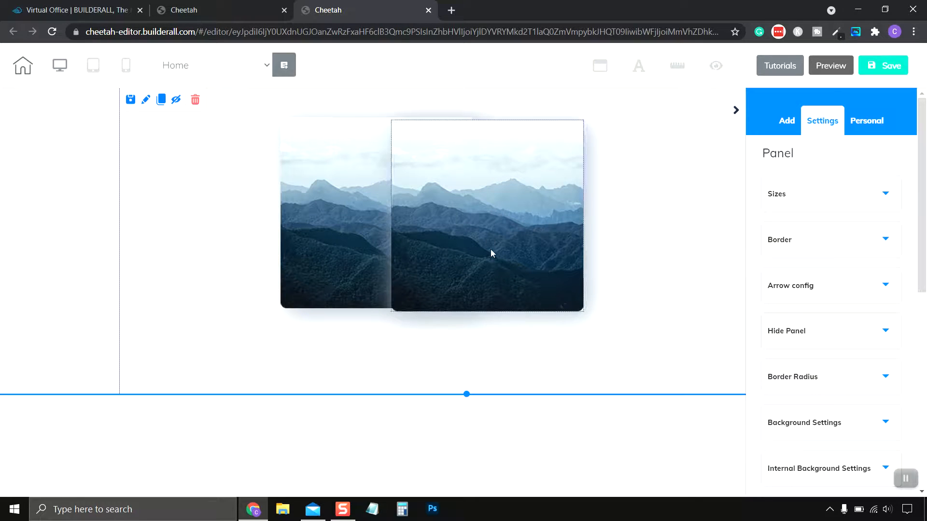
# - Move the restored front image lower and nudge the rear image down, keeping the two partly overlapped
pyautogui.moveTo(465, 204); pyautogui.dragTo(469, 253)
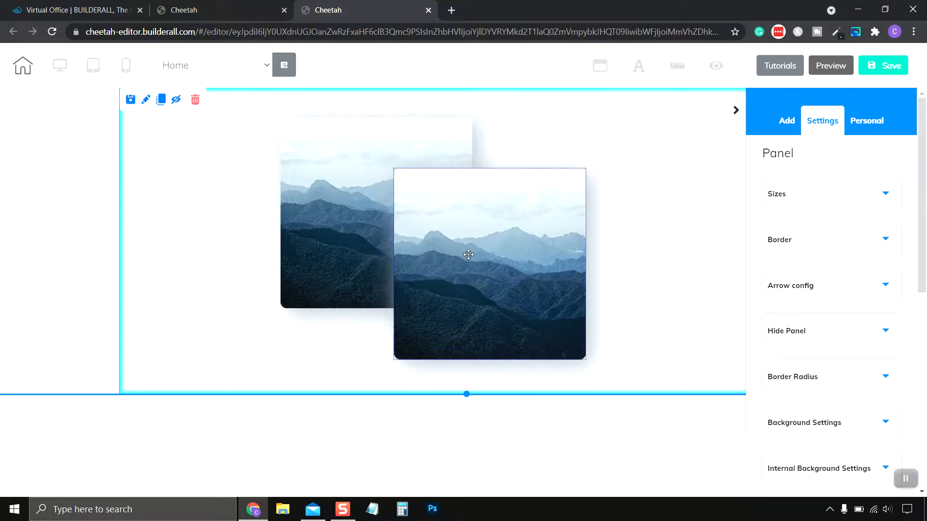
pyautogui.click(342, 208)
pyautogui.moveTo(334, 204); pyautogui.dragTo(333, 216)
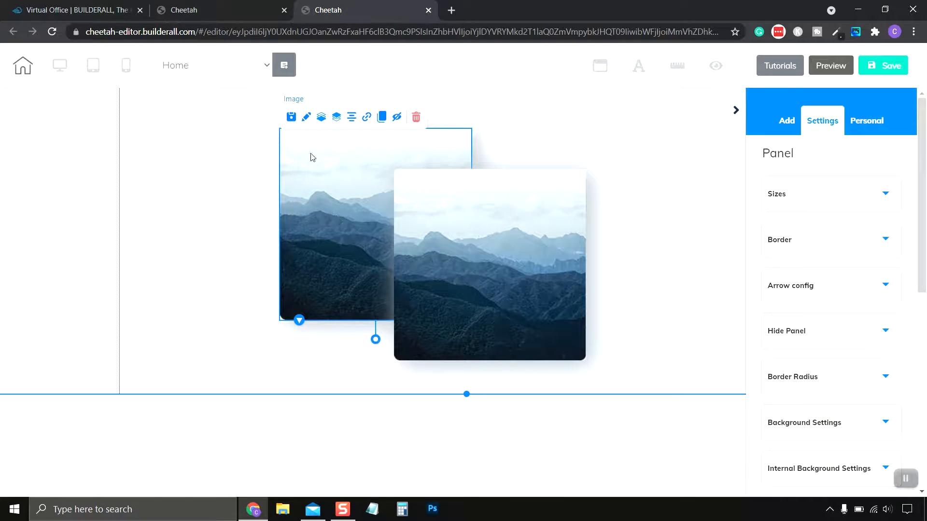
# - Replace the rear mountain image with the "builderall 3d login mockup" picture from the user files
pyautogui.click(306, 121)
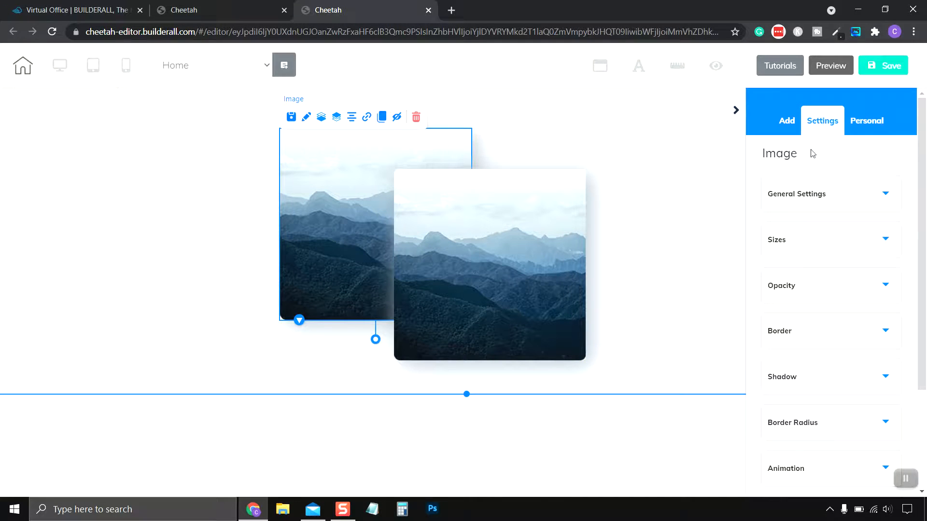
pyautogui.click(852, 200)
pyautogui.scroll(-1, 852, 202)
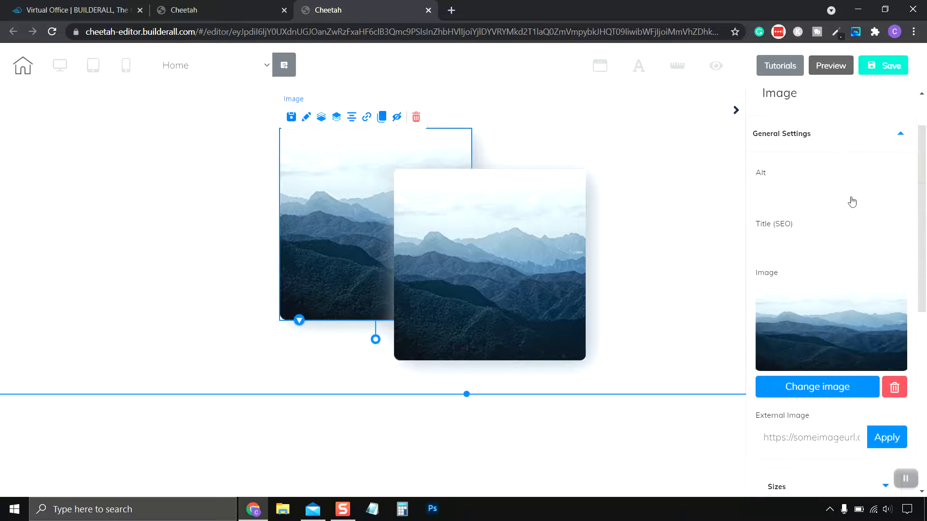
pyautogui.click(836, 377)
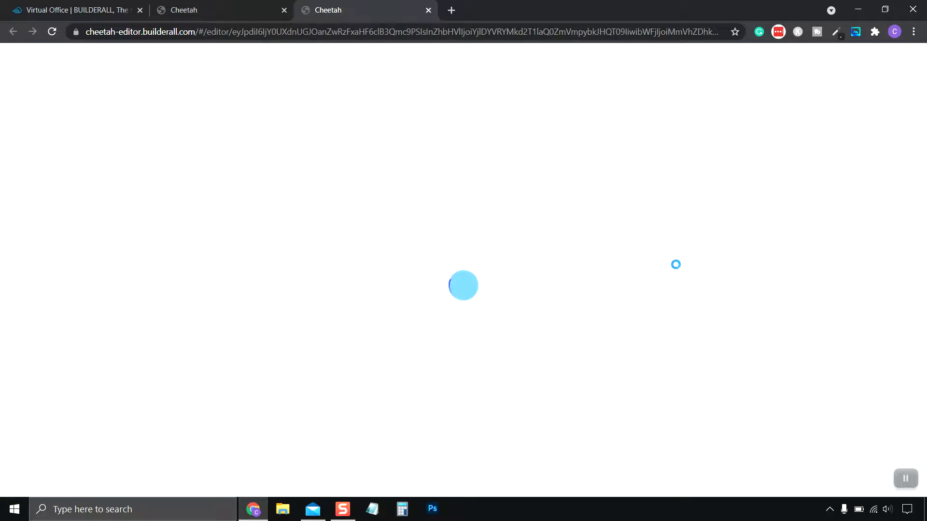
pyautogui.scroll(-8, 538, 252)
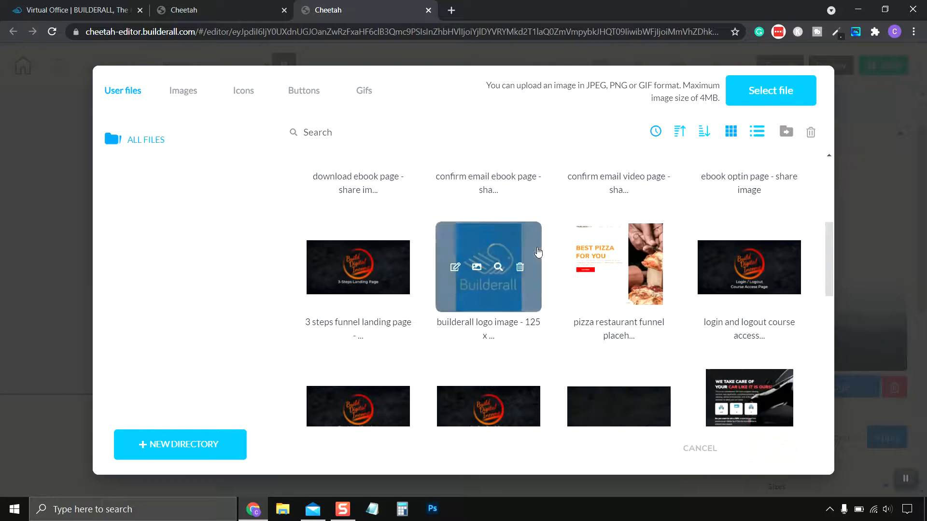
pyautogui.scroll(8, 538, 252)
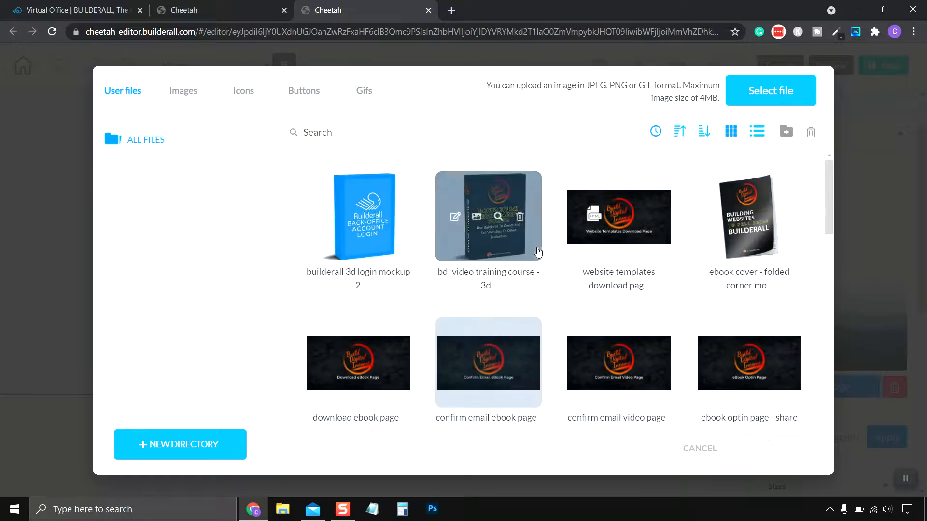
pyautogui.click(350, 244)
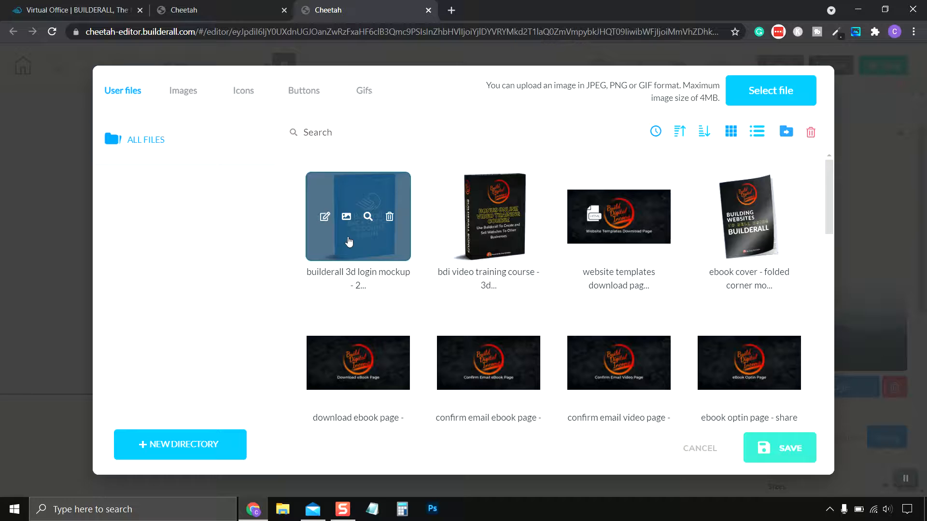
pyautogui.click(789, 450)
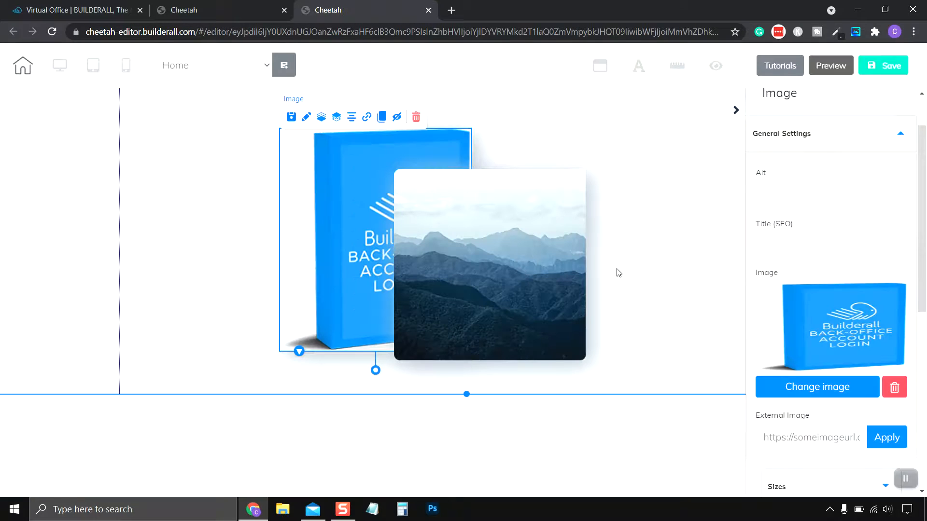
# - Replace the front mountain image with the "bdi video training course - 3d" picture from the user files
pyautogui.click(515, 263)
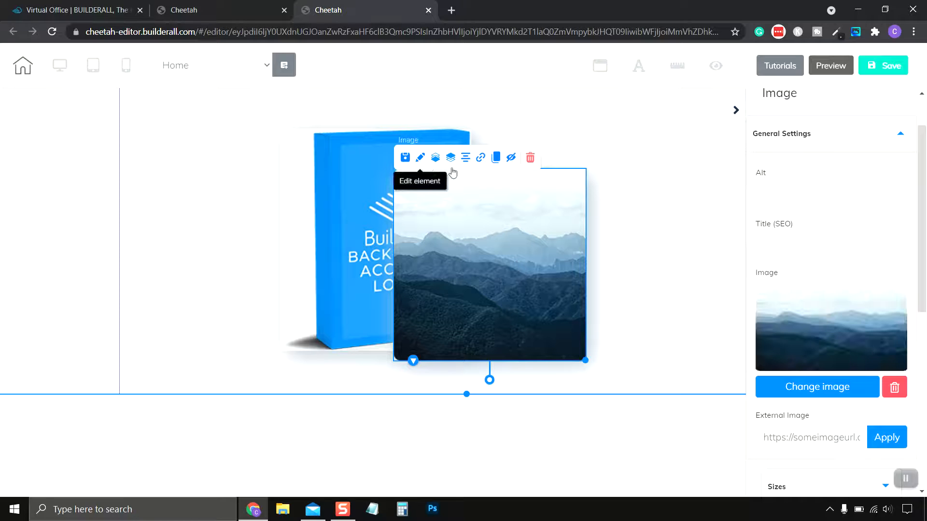
pyautogui.click(869, 387)
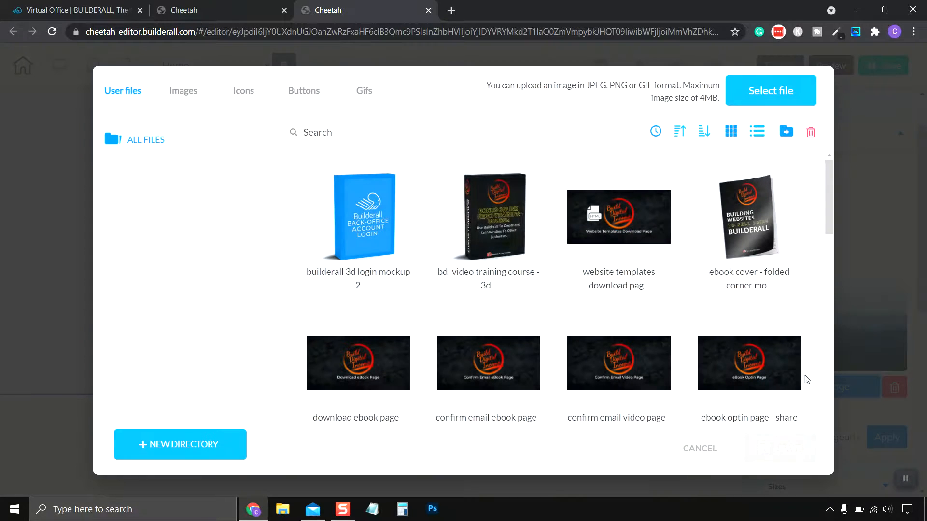
pyautogui.click(496, 241)
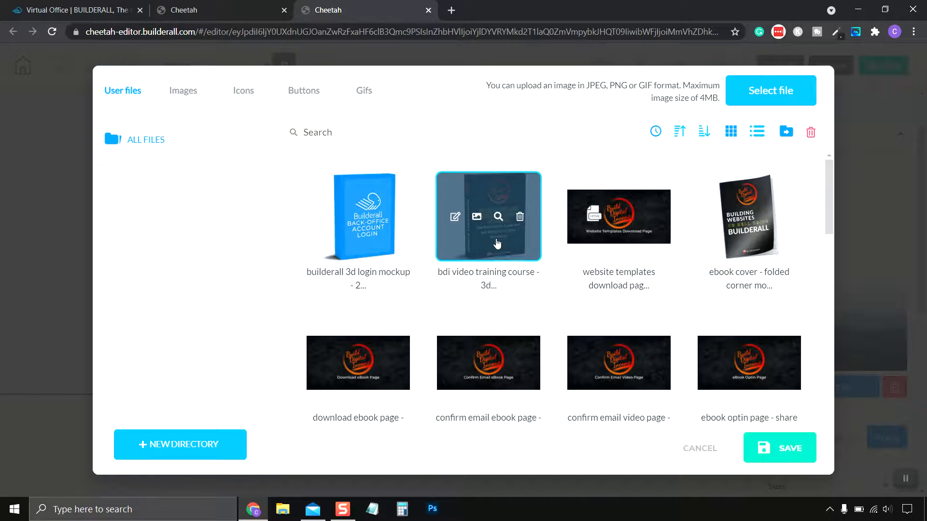
pyautogui.click(782, 442)
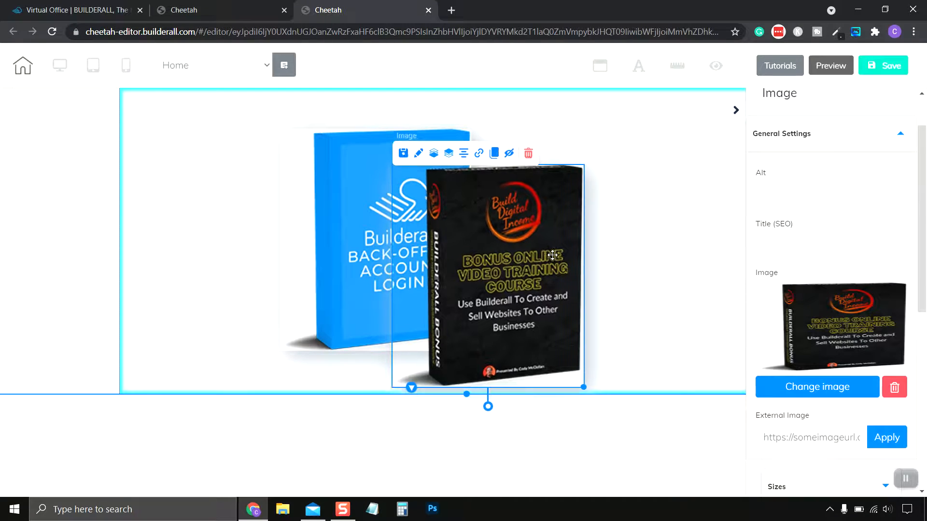
# - Set the panel's background to solid white (FFFFFF)
pyautogui.click(222, 175)
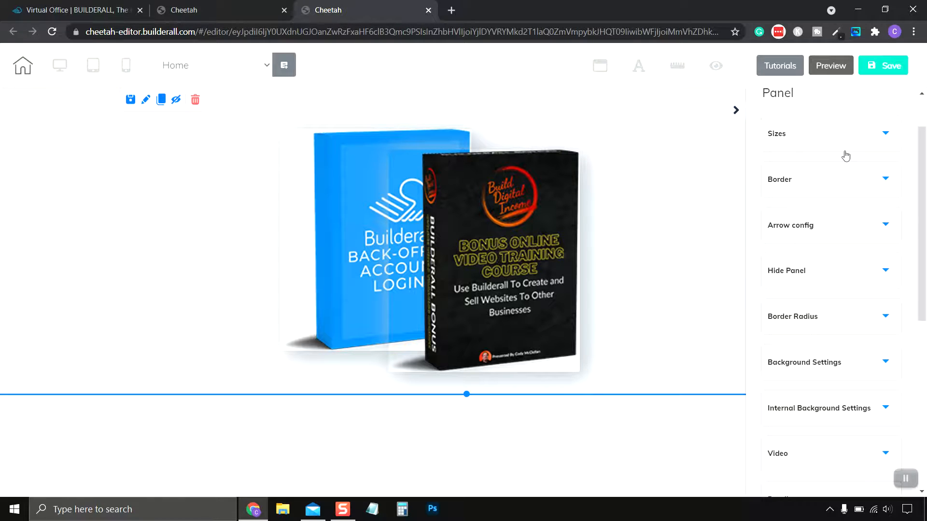
pyautogui.scroll(-4, 841, 206)
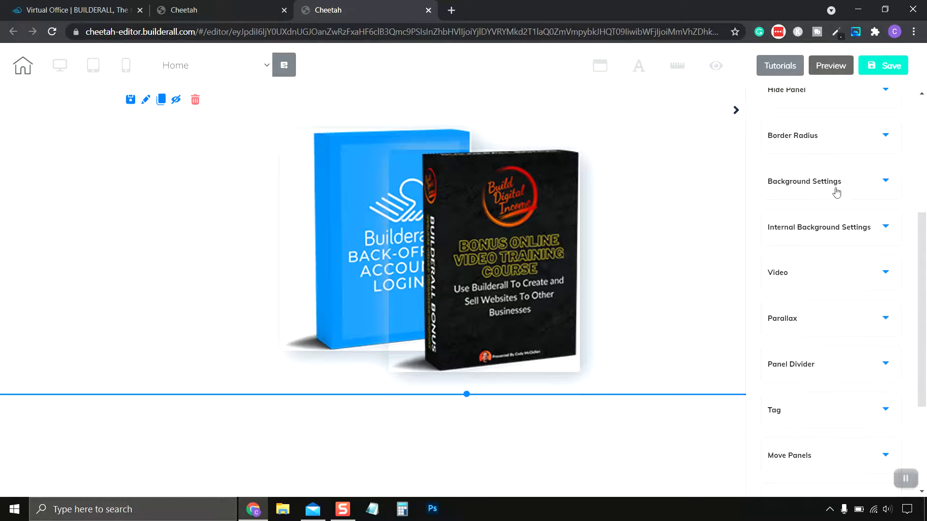
pyautogui.click(833, 183)
pyautogui.click(772, 284)
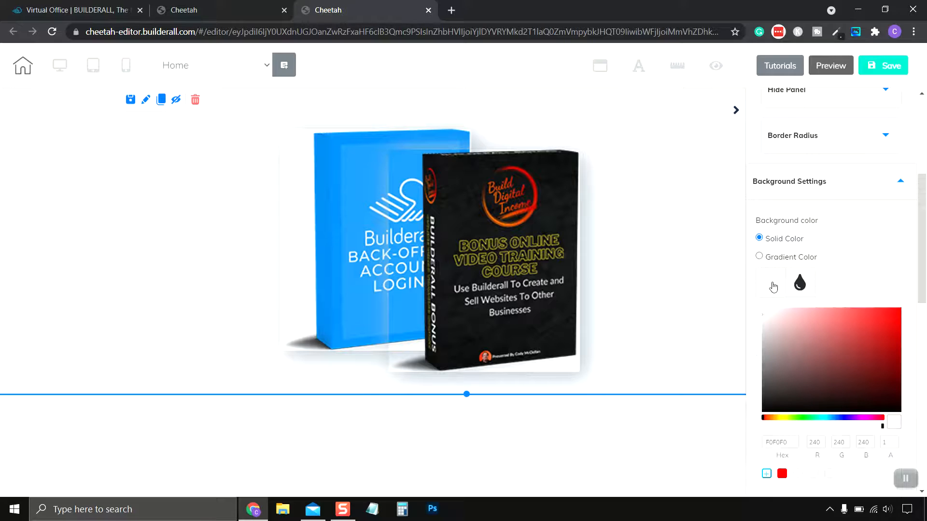
pyautogui.moveTo(770, 316); pyautogui.dragTo(756, 301)
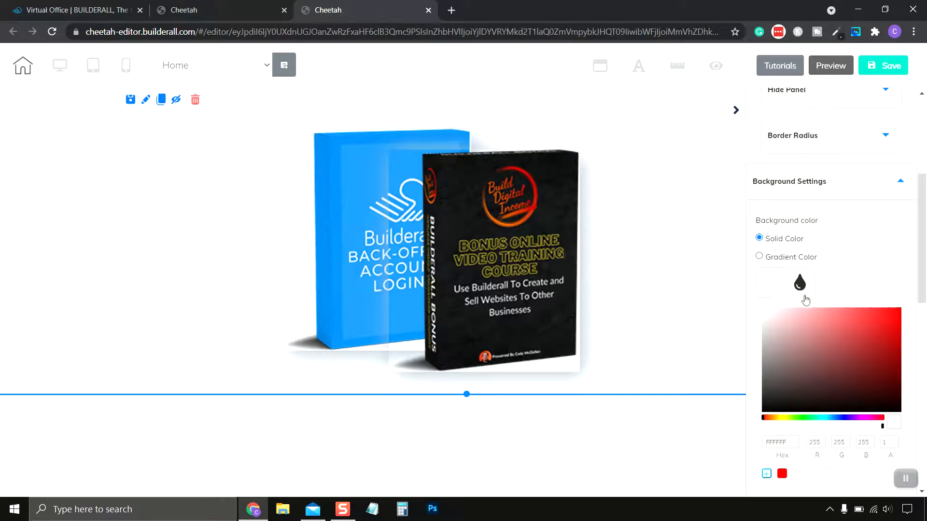
pyautogui.click(768, 287)
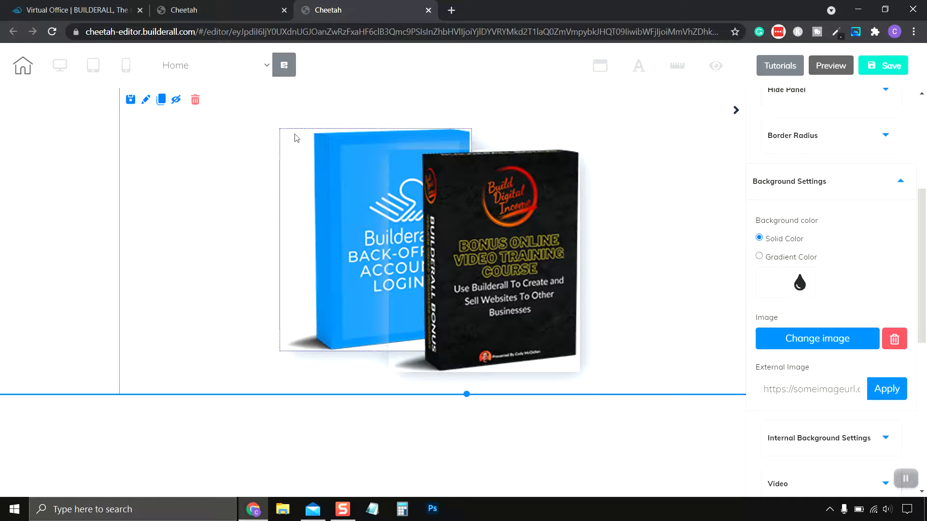
# - Move the black course box clear of the blue login box so the two images sit side by side
pyautogui.moveTo(481, 281); pyautogui.dragTo(624, 258)
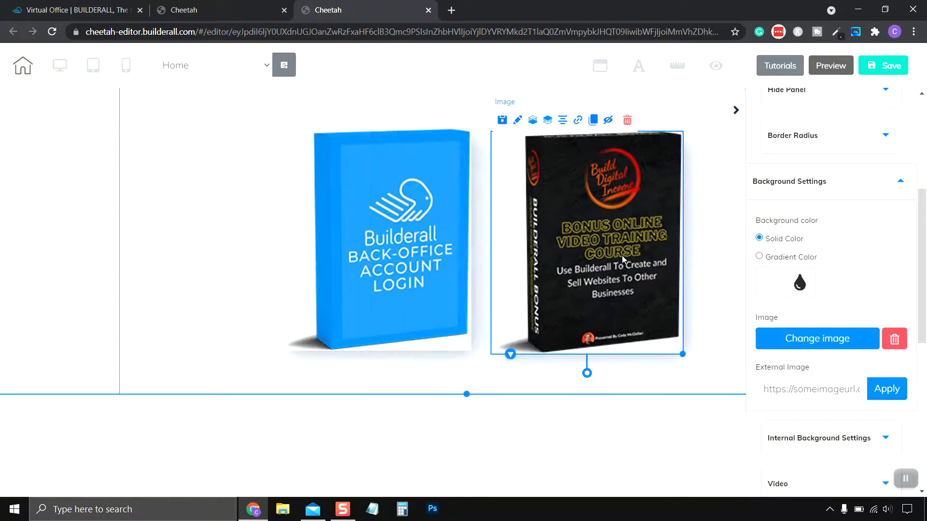
pyautogui.click(334, 163)
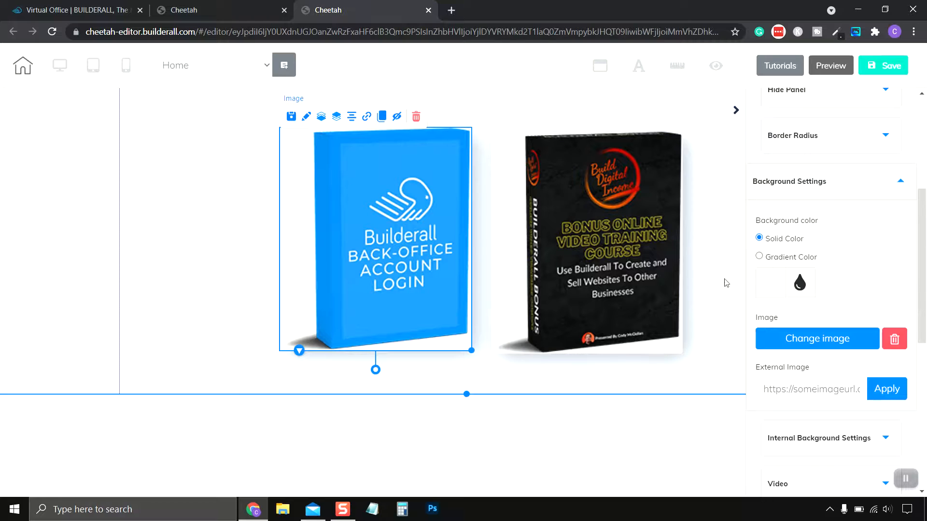
# - Set the panel's border color to white (FFFFFF) and lower the color's opacity to the minimum
pyautogui.scroll(3, 891, 451)
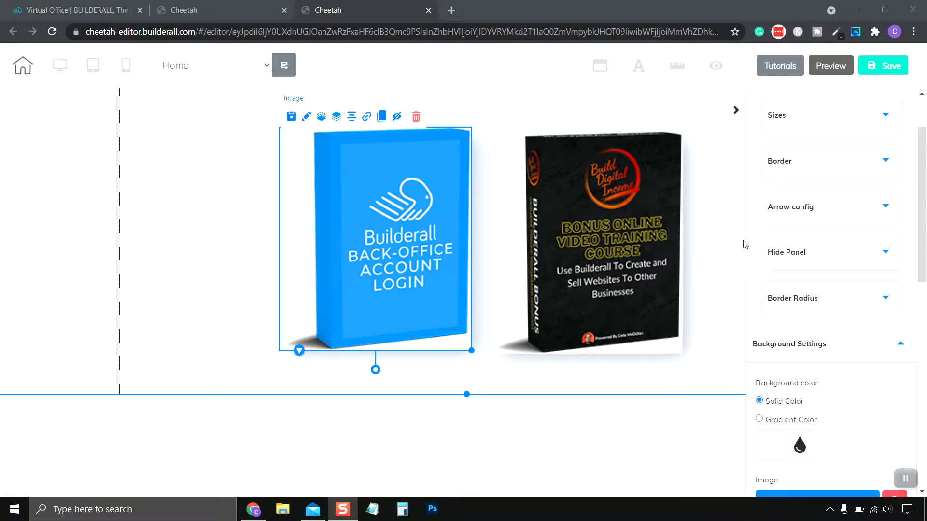
pyautogui.click(825, 303)
pyautogui.click(825, 303)
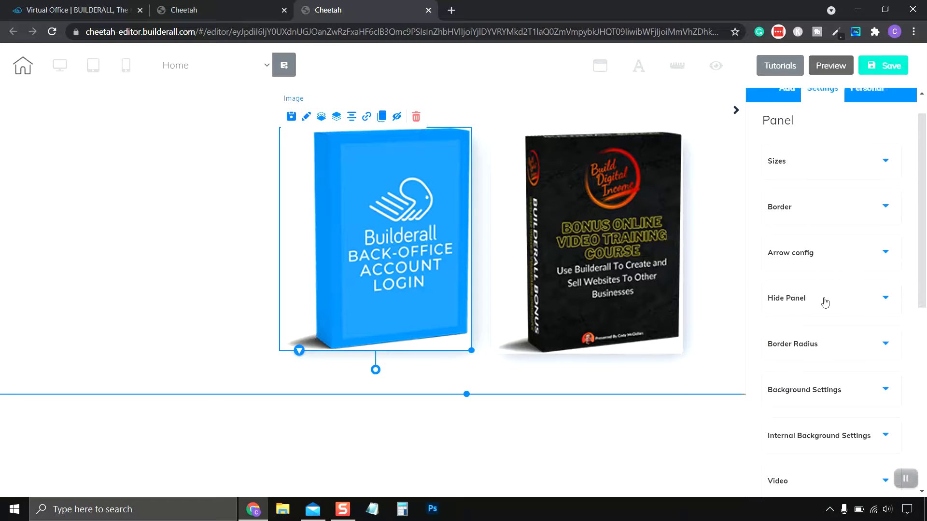
pyautogui.click(811, 248)
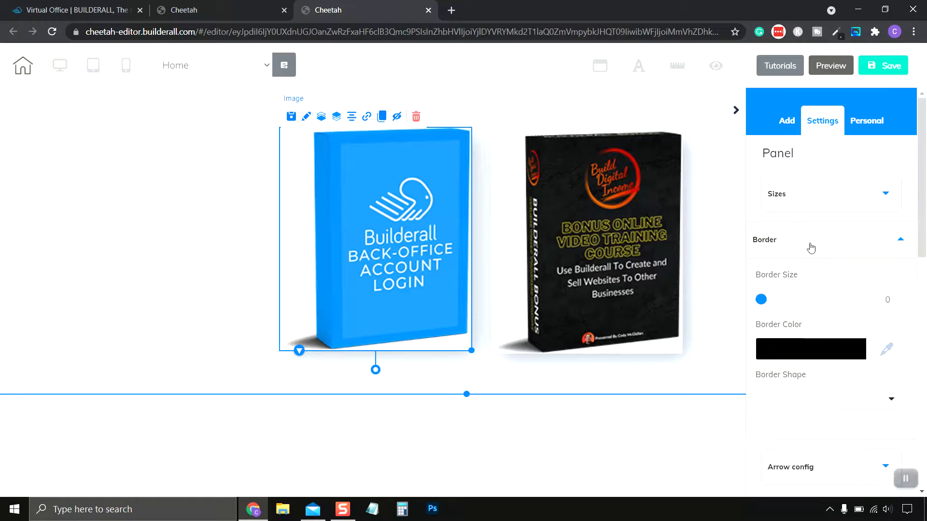
pyautogui.scroll(-1, 802, 249)
pyautogui.click(776, 290)
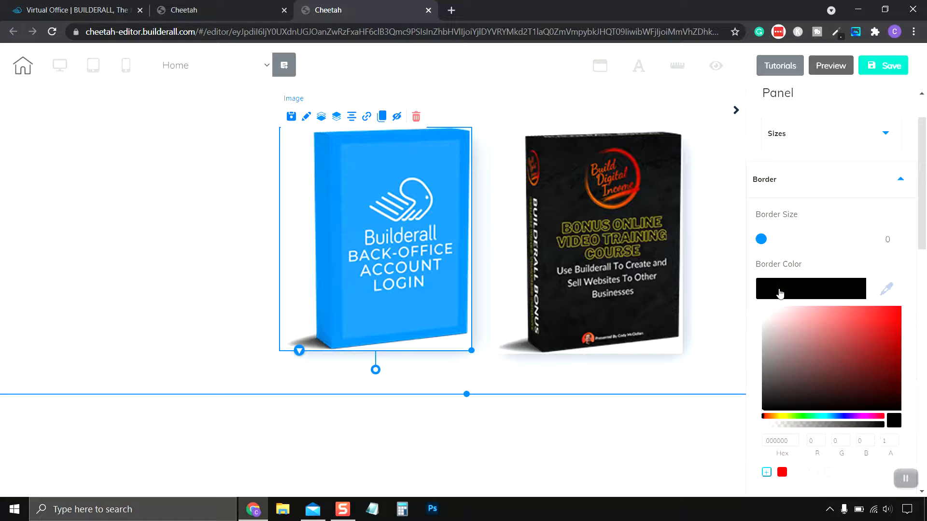
pyautogui.click(771, 321)
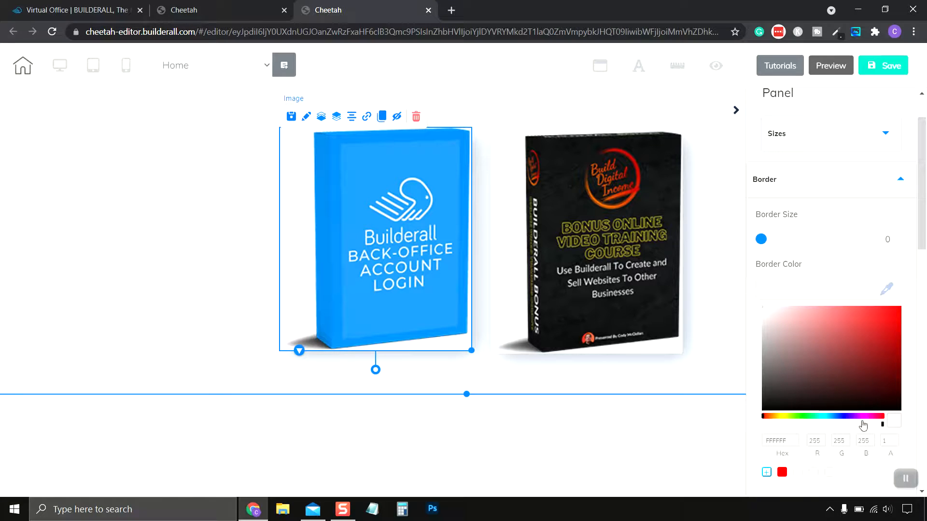
pyautogui.moveTo(882, 425); pyautogui.dragTo(746, 425)
pyautogui.click(794, 285)
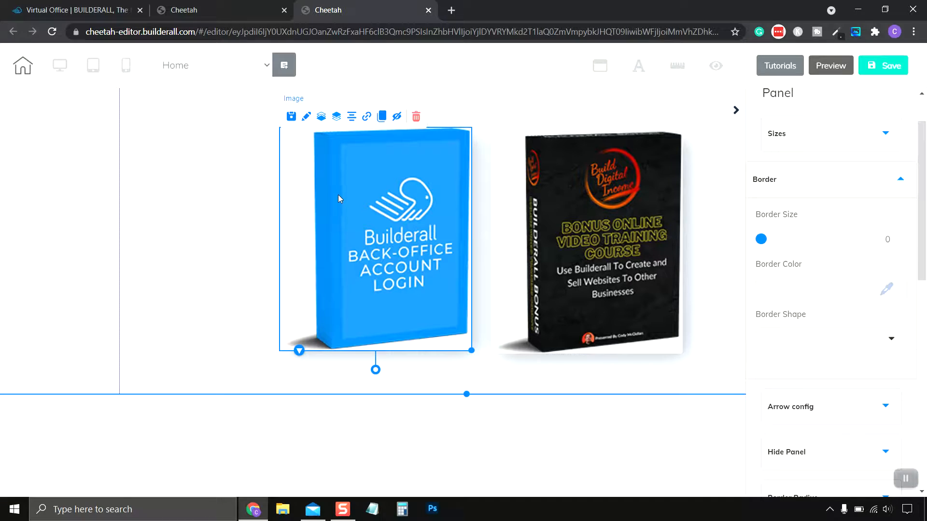
# - Shift the blue login box up and move the black course box back so it partly overlaps the blue one
pyautogui.moveTo(342, 199); pyautogui.dragTo(345, 182)
pyautogui.moveTo(555, 224); pyautogui.dragTo(471, 241)
pyautogui.click(640, 142)
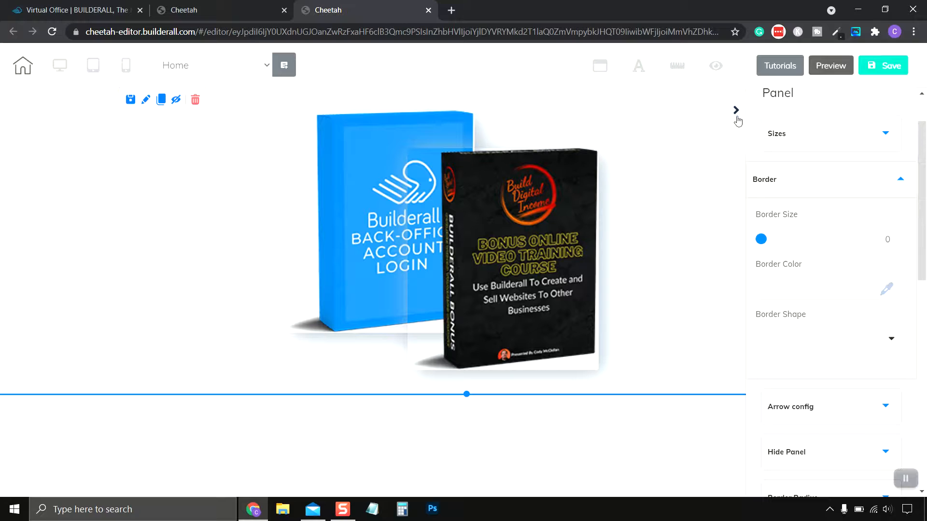
# - Collapse the settings sidebar and save the panel as a personal element described as "3D Boxes Panel"
pyautogui.click(203, 176)
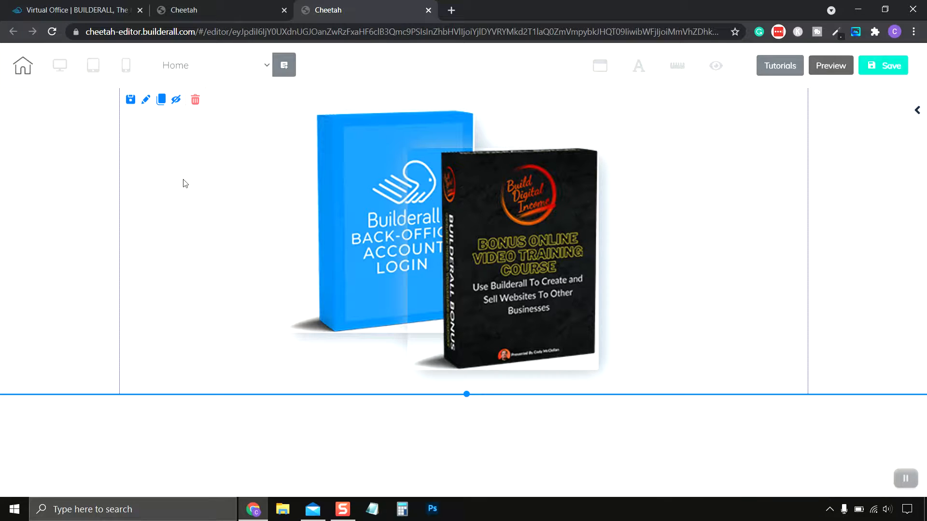
pyautogui.click(131, 101)
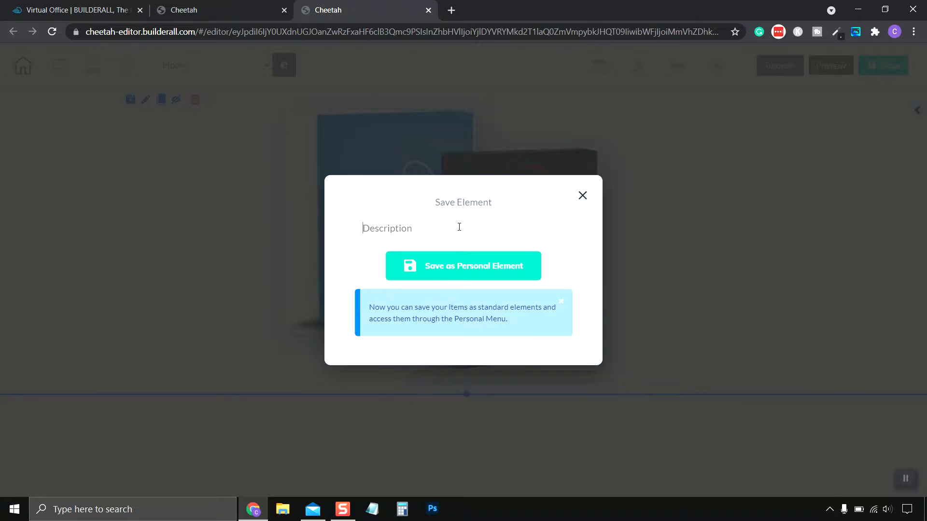
pyautogui.write('3')
pyautogui.write('Panel')
pyautogui.click(488, 263)
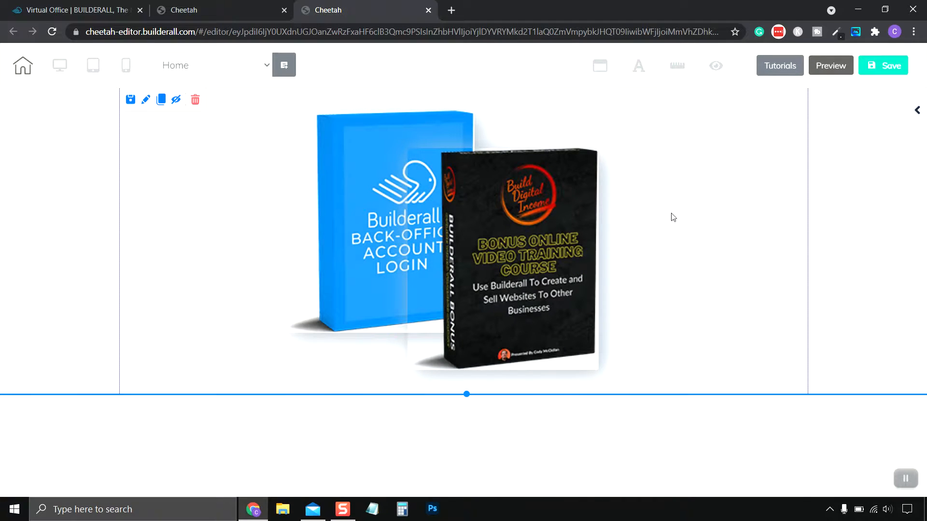
# - Look for the saved 3D Boxes Panel among the personal panels and return to the current panel's settings
pyautogui.click(917, 111)
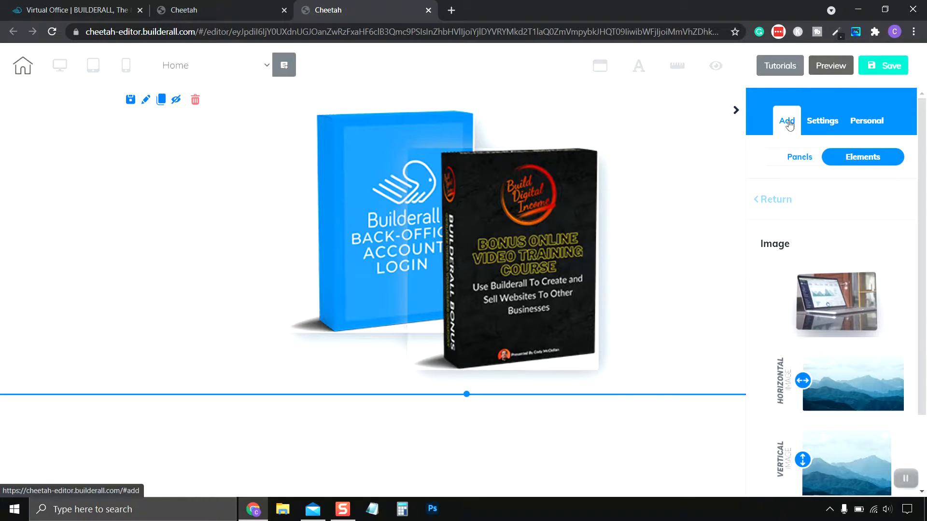
pyautogui.click(861, 126)
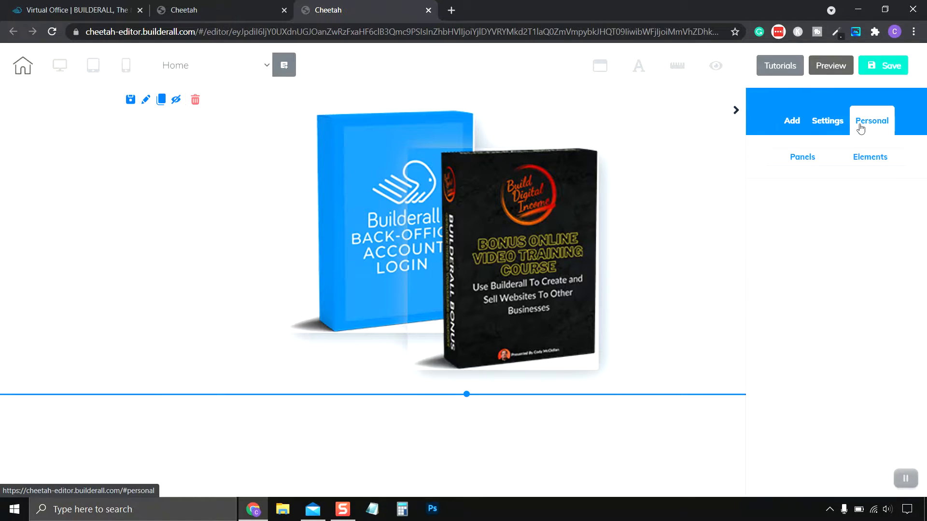
pyautogui.click(869, 162)
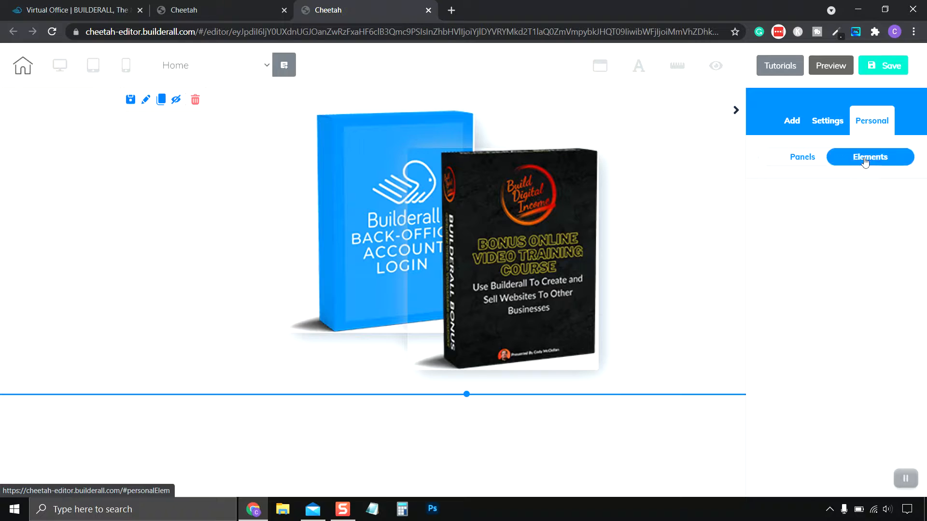
pyautogui.click(808, 163)
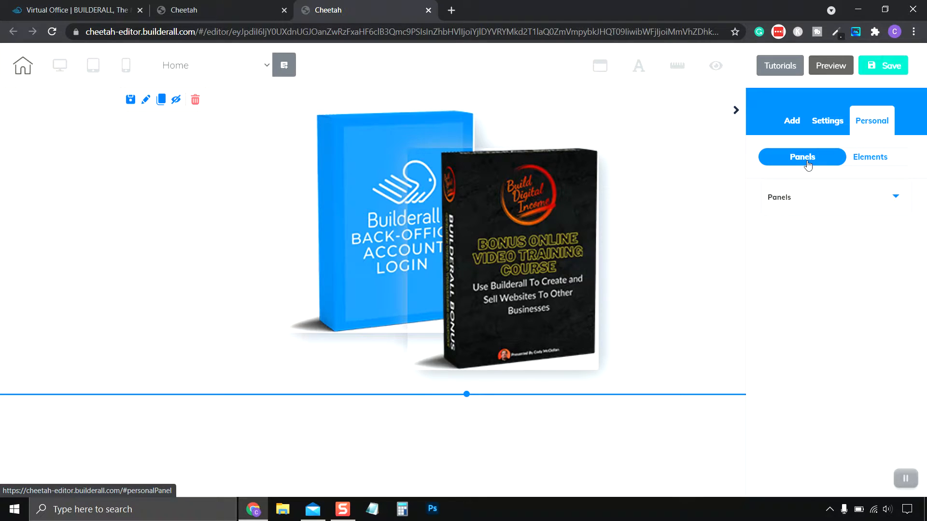
pyautogui.click(831, 199)
pyautogui.scroll(-2, 886, 305)
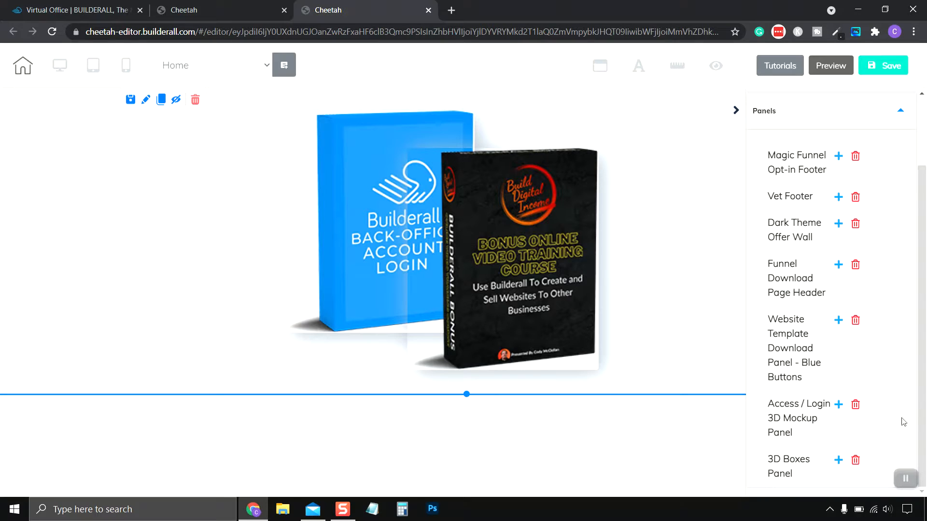
pyautogui.click(213, 196)
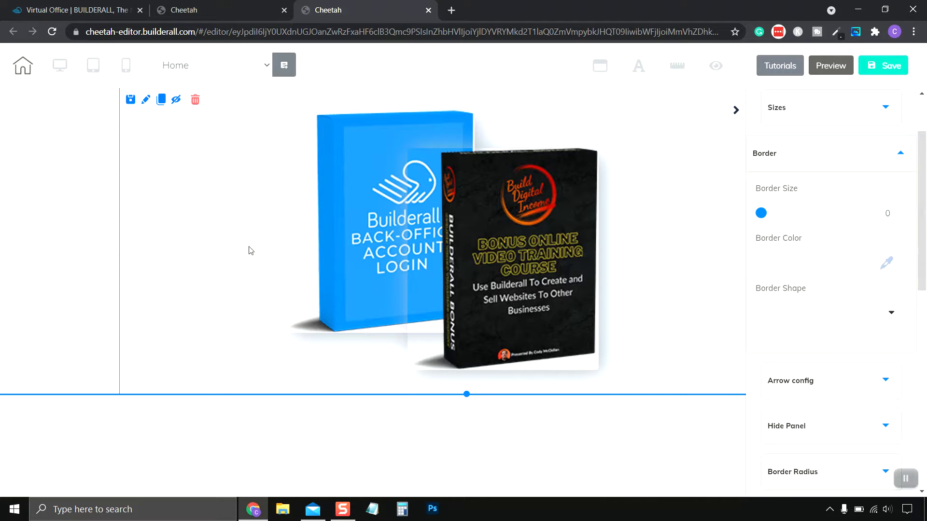
pyautogui.scroll(2, 805, 280)
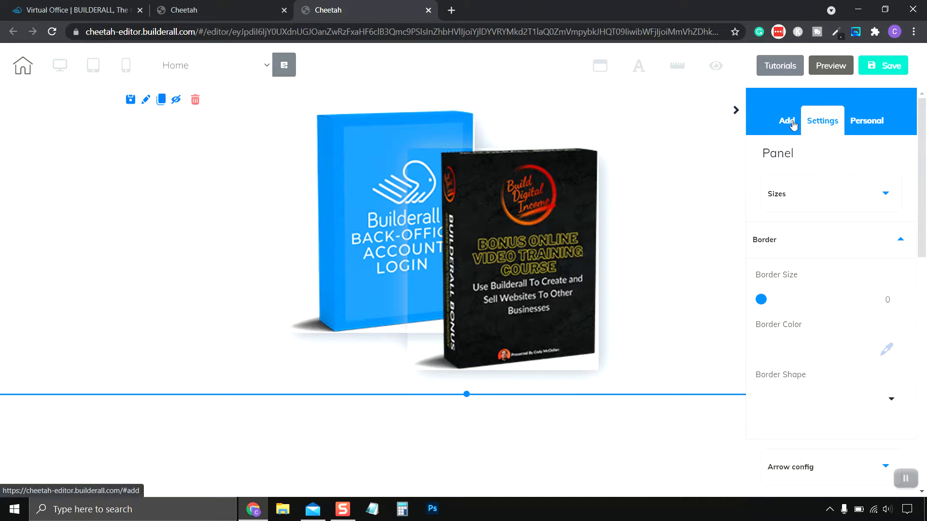
# - Insert the saved 3D Boxes Panel from the personal panels into the page
pyautogui.click(869, 122)
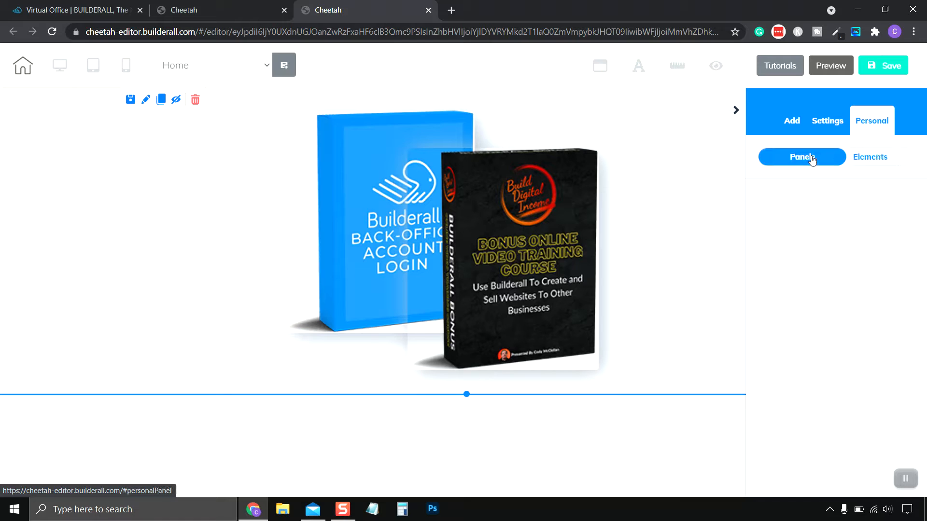
pyautogui.click(798, 167)
pyautogui.click(814, 198)
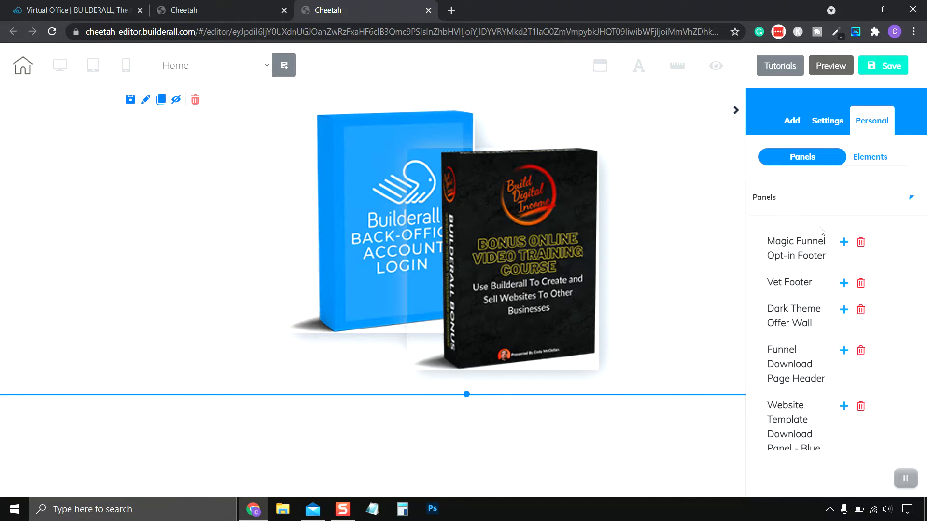
pyautogui.scroll(-2, 821, 290)
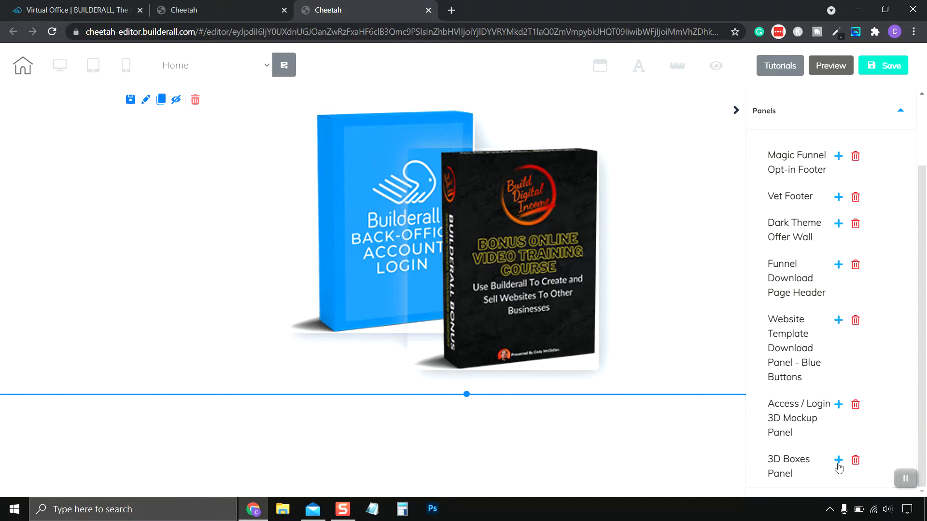
pyautogui.click(838, 461)
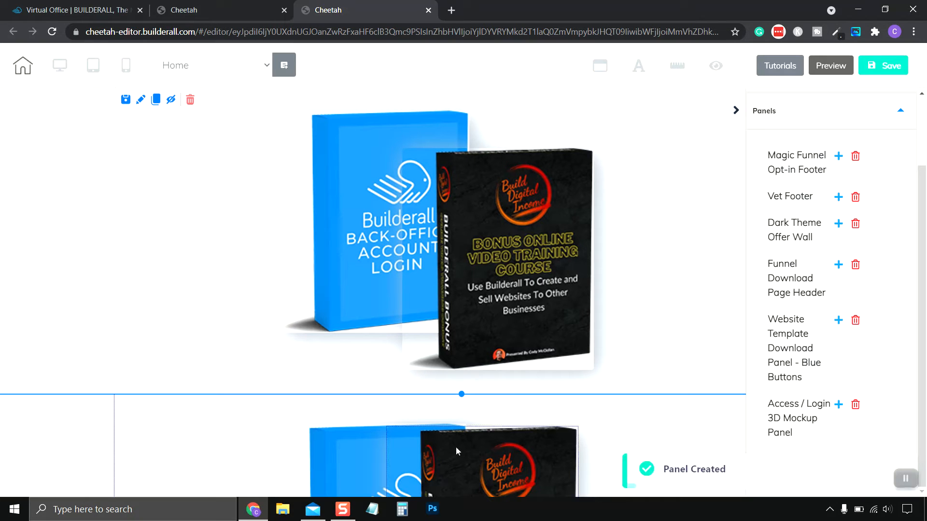
# - Select the original boxes panel and compare its layout with the inserted copy beneath it
pyautogui.click(221, 198)
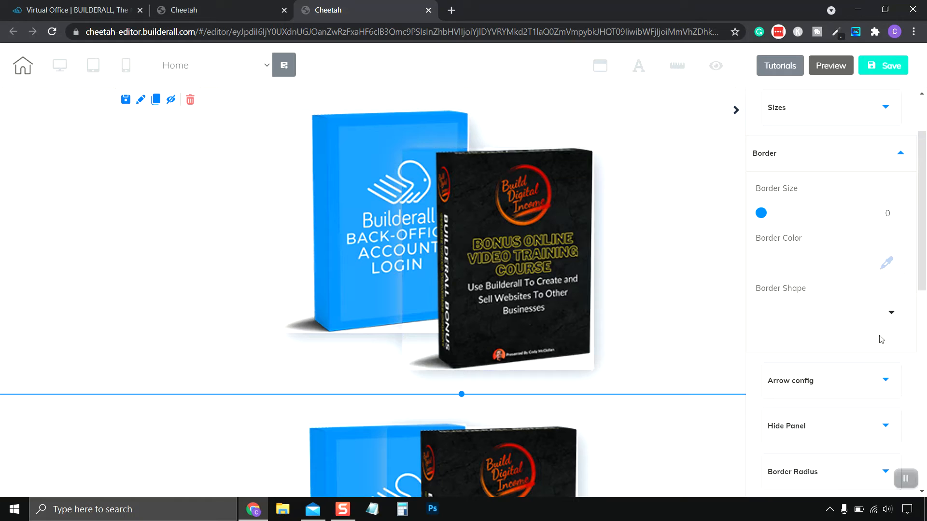
pyautogui.scroll(-4, 650, 269)
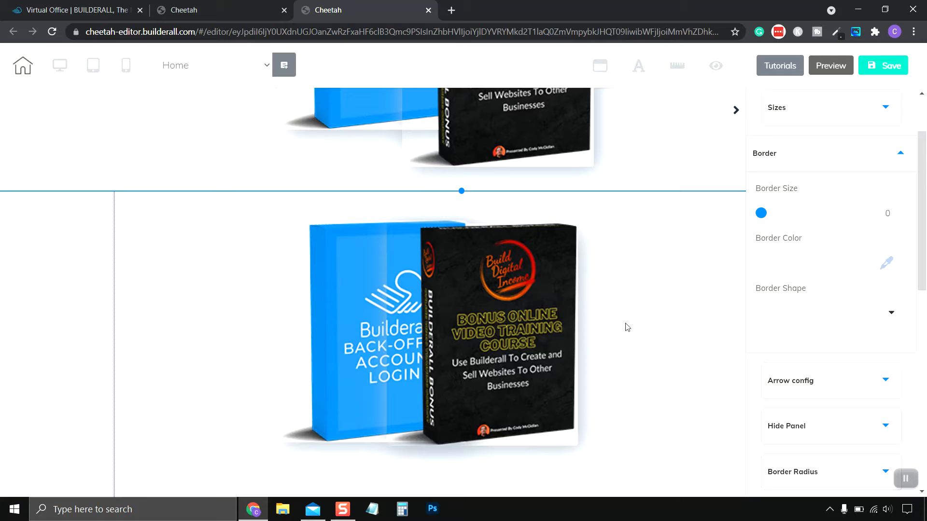
pyautogui.scroll(4, 626, 327)
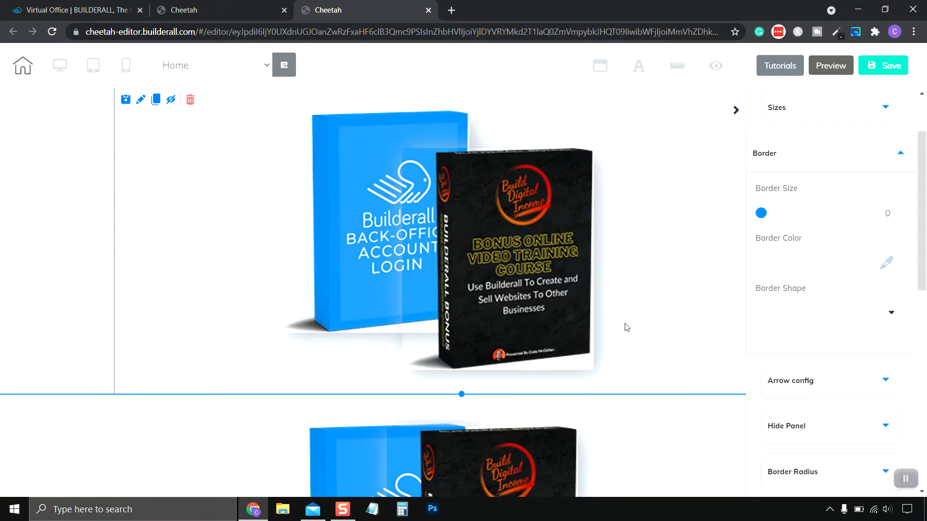
pyautogui.scroll(-4, 627, 327)
pyautogui.scroll(4, 627, 327)
pyautogui.scroll(-4, 531, 290)
pyautogui.scroll(4, 523, 347)
pyautogui.click(910, 484)
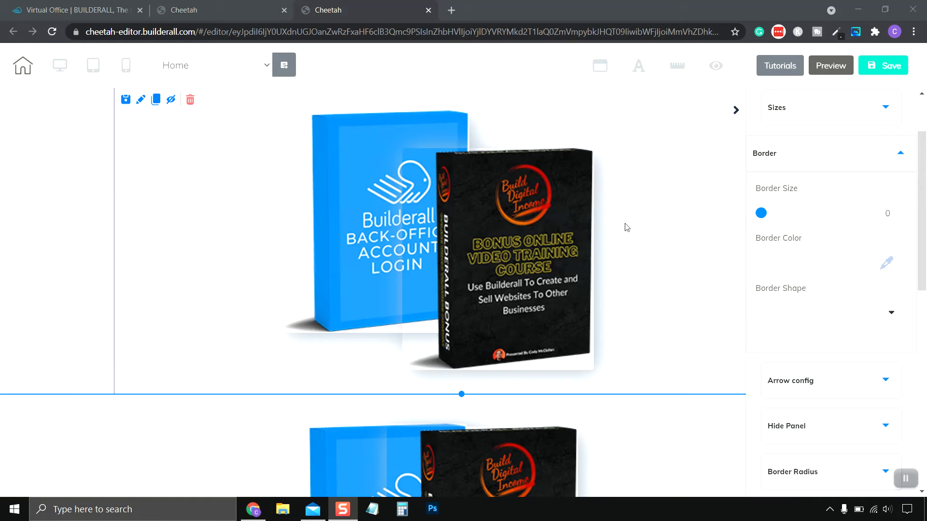